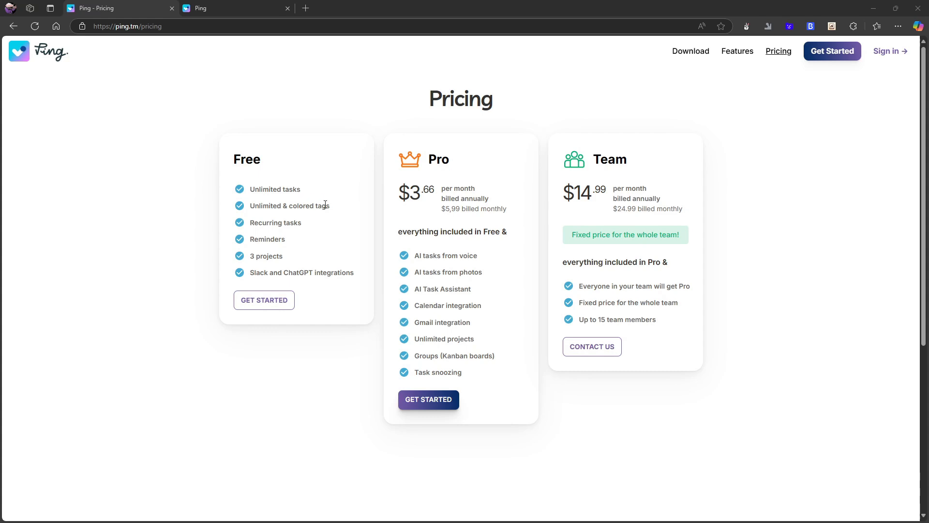
scroll(279, 176, "down", 1)
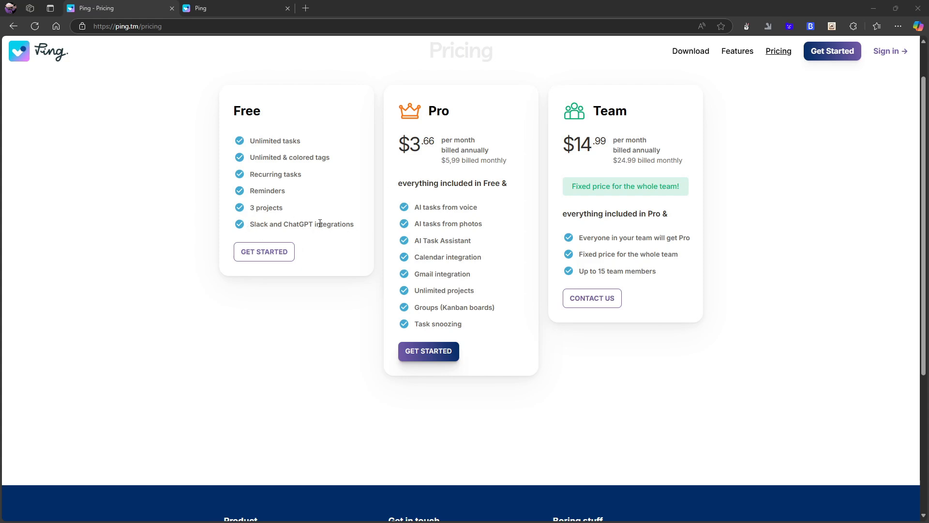
scroll(353, 236, "up", 1)
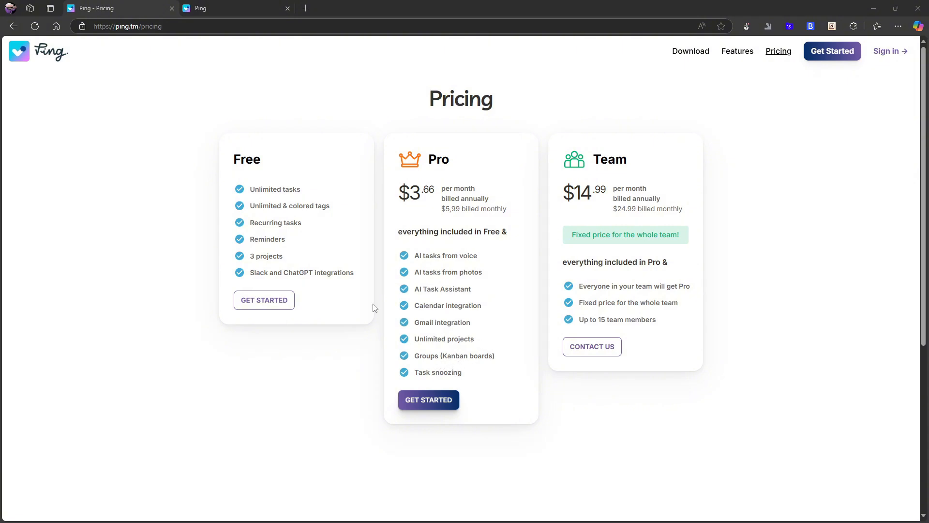
In the Ping web app, create a new tag named 'test 1' and show it under Tags
left_click(207, 7)
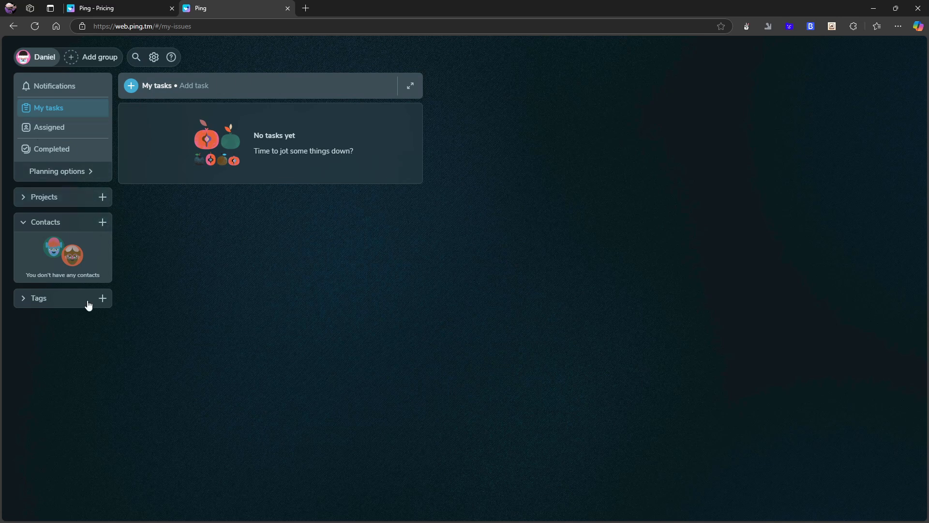
left_click(105, 299)
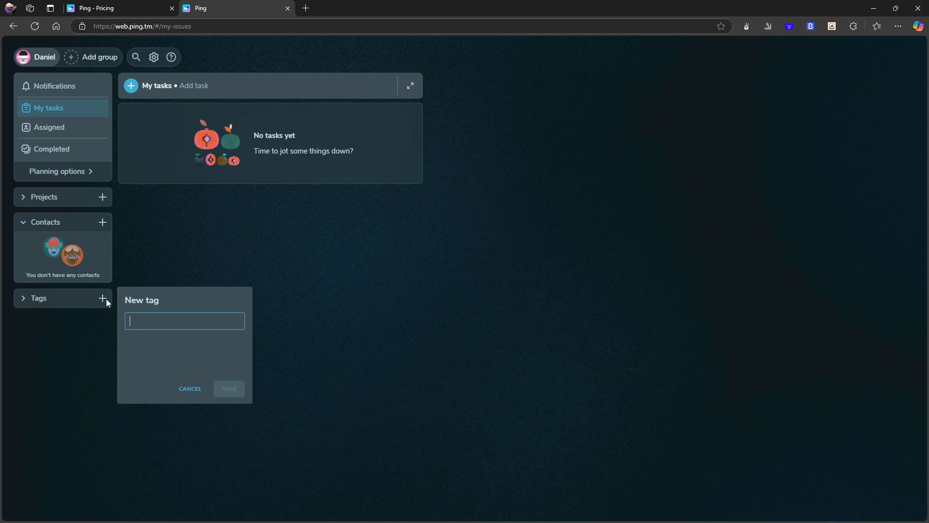
left_click(104, 300)
left_click(103, 299)
type("test 1")
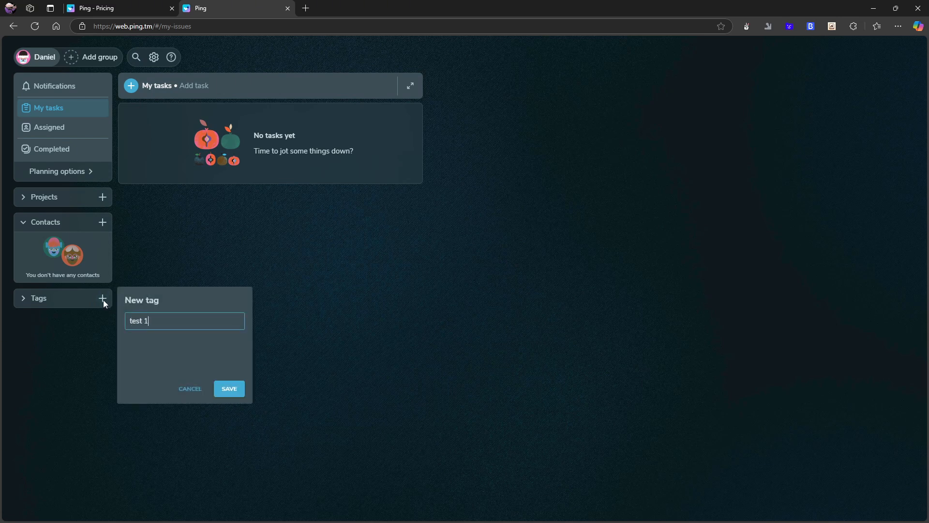
key("Return")
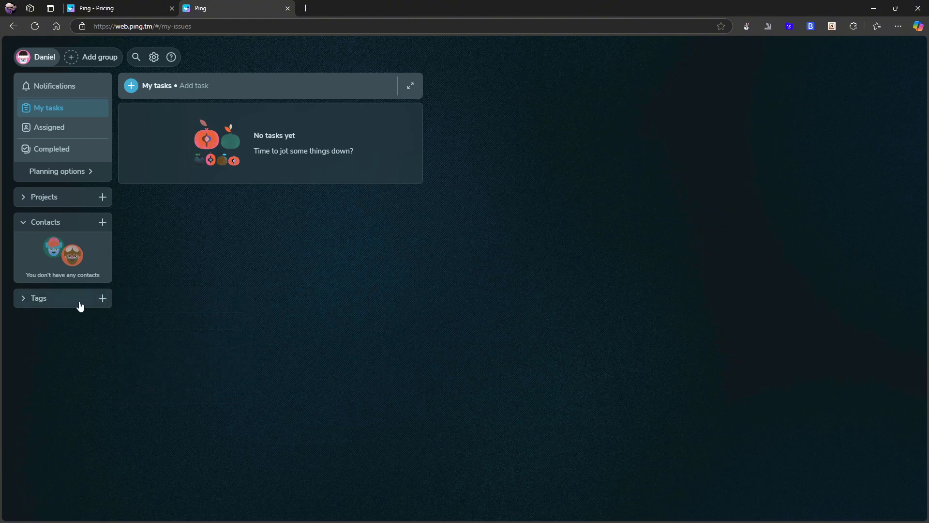
left_click(24, 301)
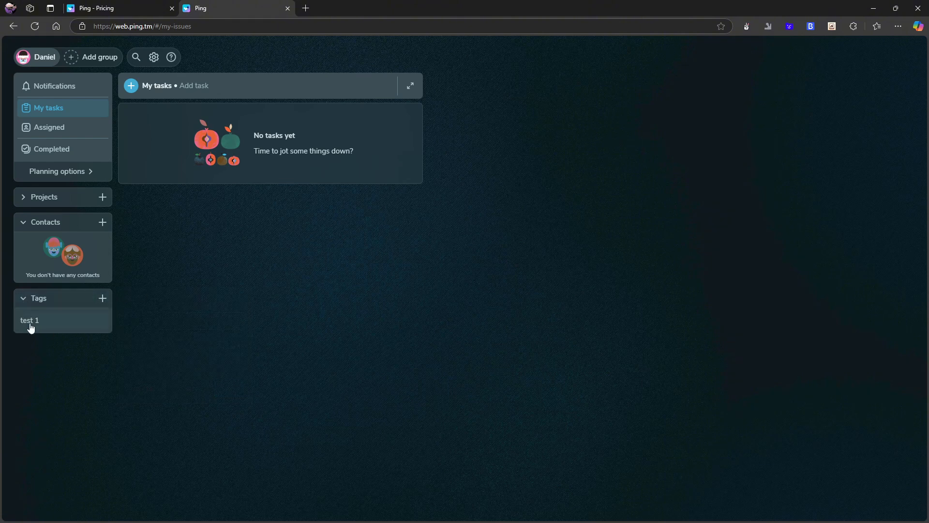
Create a new project named 'project 1'
left_click(102, 198)
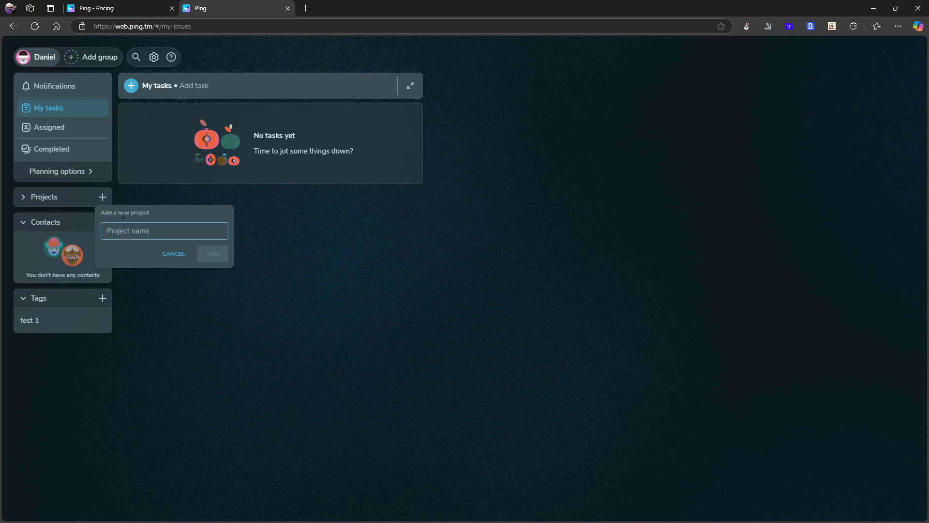
type("project")
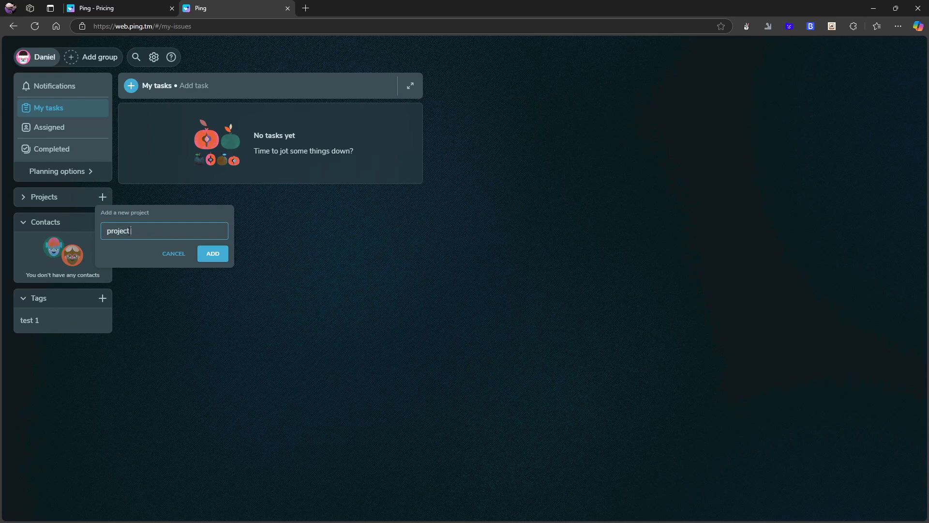
type(" 1")
key("Return")
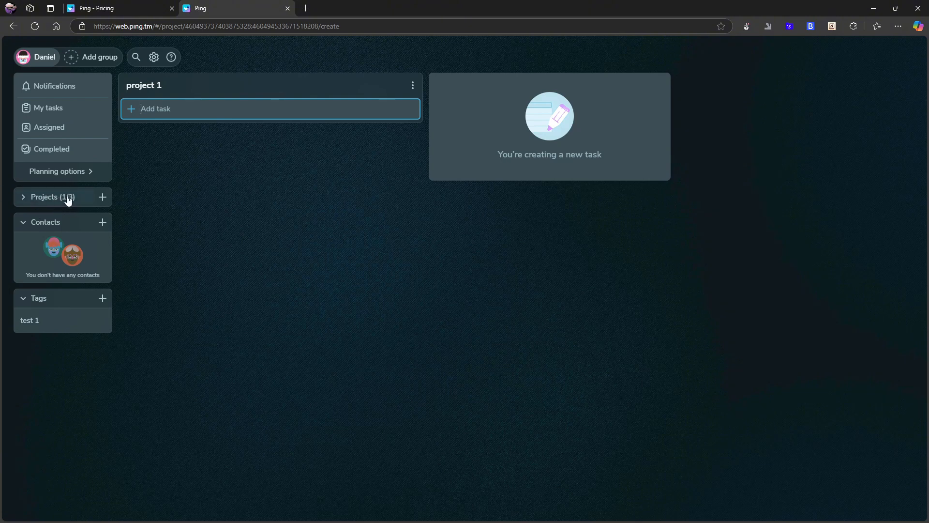
Add a virtual contact with the person's full name, then view its assigned tasks
left_click(102, 222)
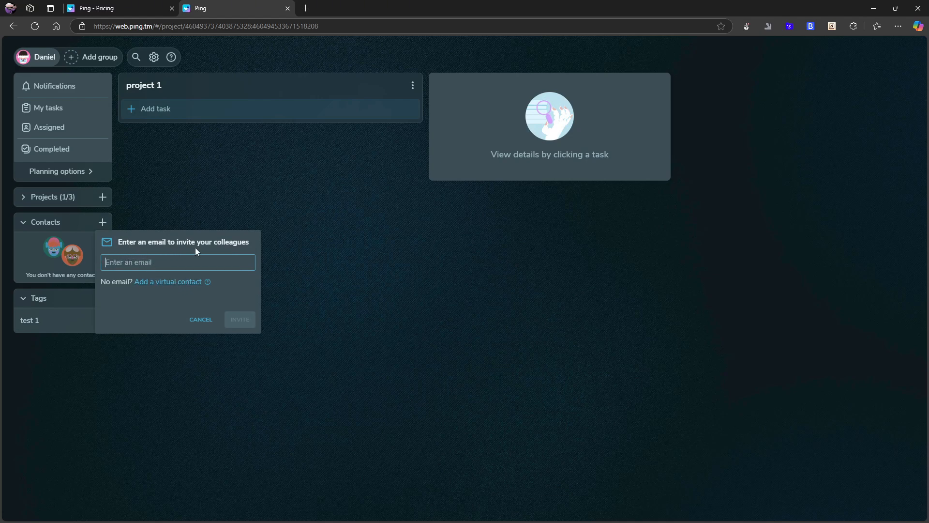
left_click(174, 282)
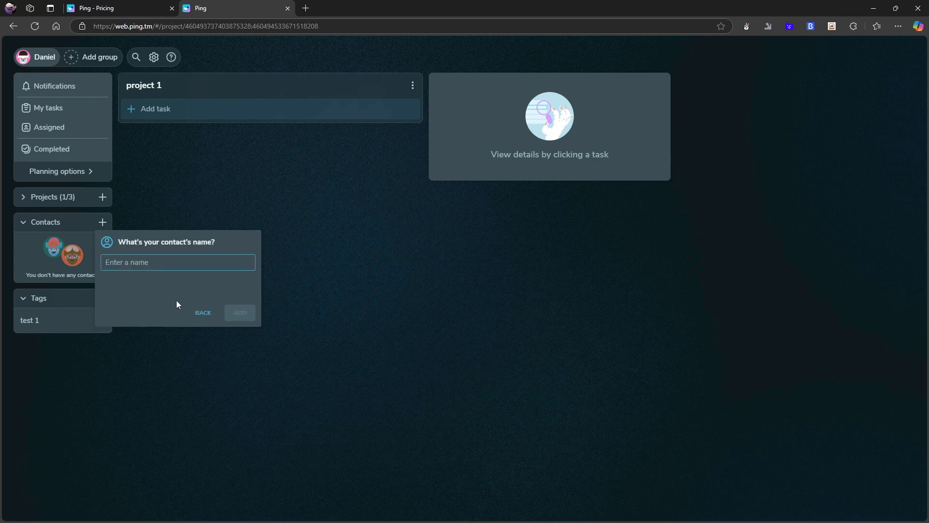
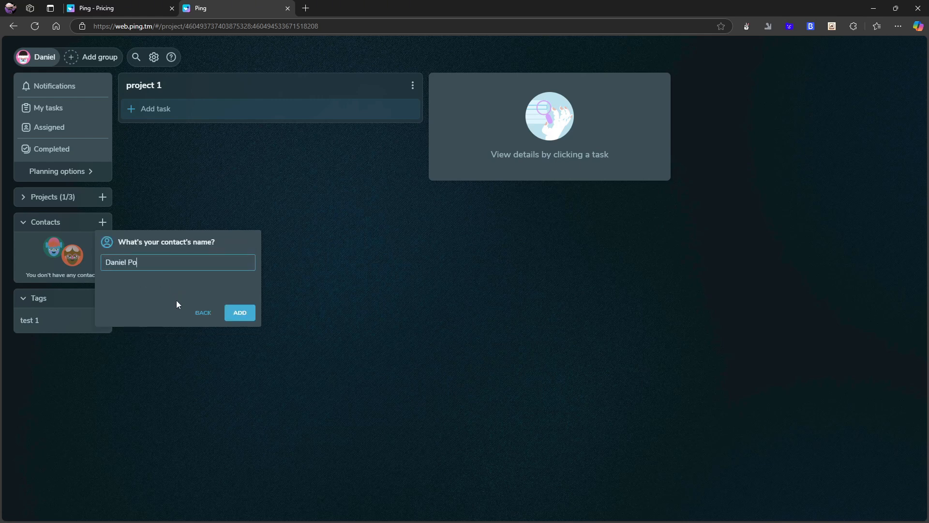
left_click(244, 317)
left_click(56, 270)
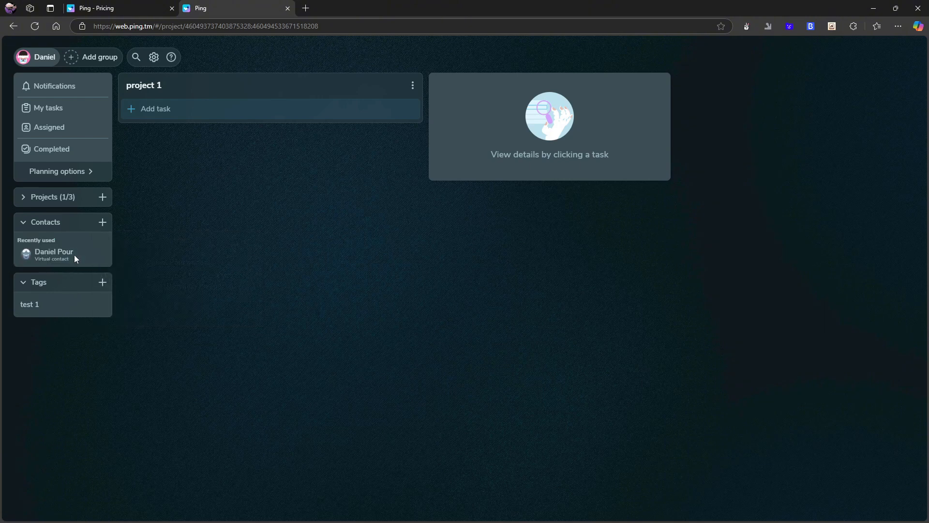
left_click(72, 260)
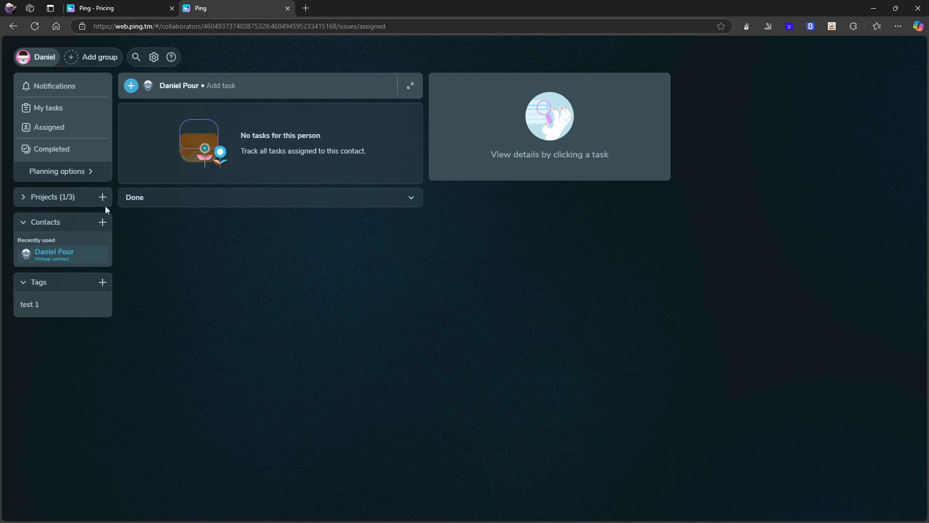
Add tasks 'test 1', 'test2' and 'test3' to project 1
left_click(49, 202)
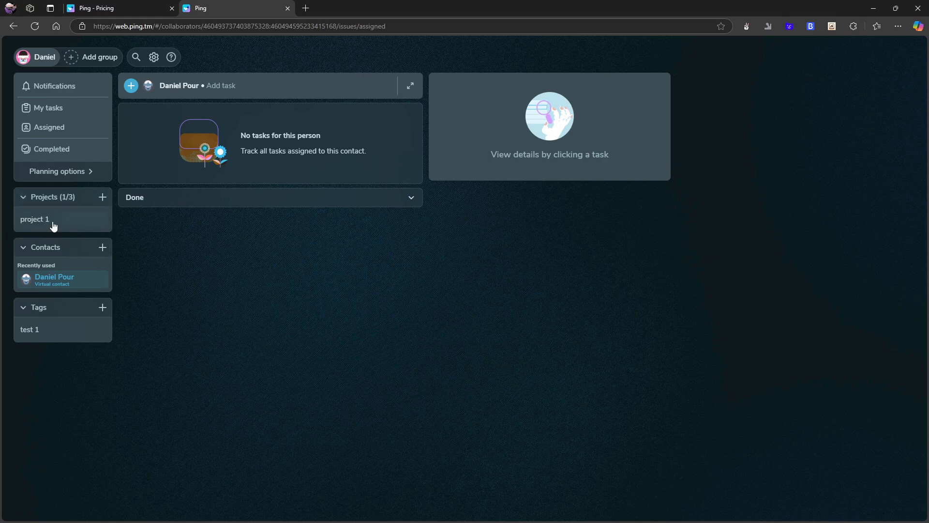
left_click(85, 221)
left_click(217, 114)
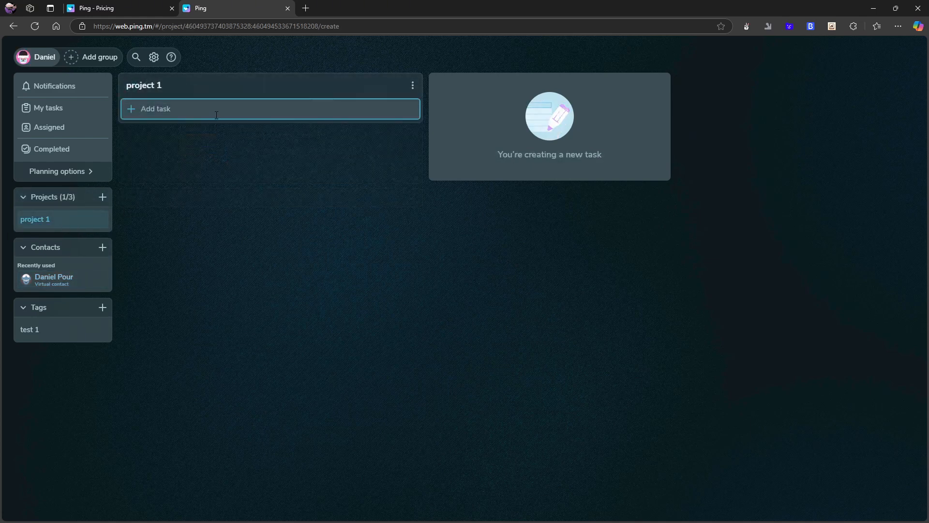
type("test 1")
key("Return")
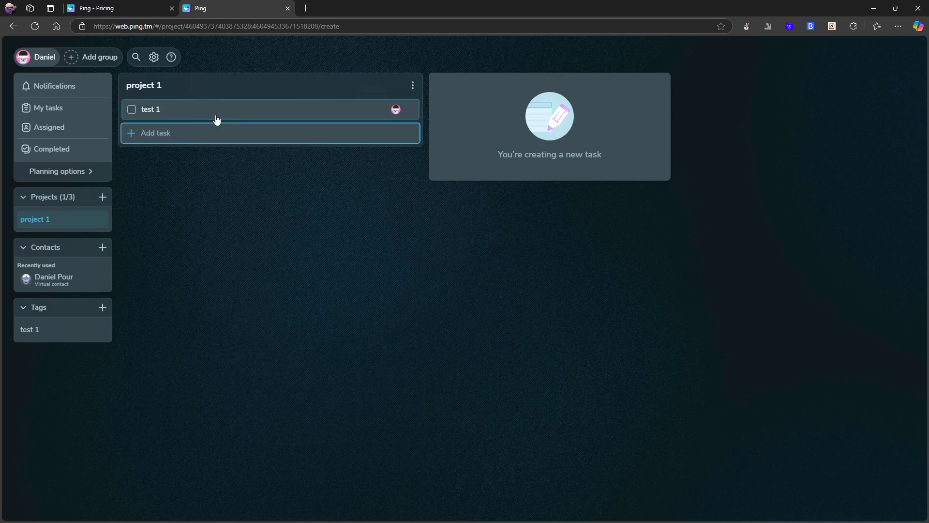
type("test2")
key("Return")
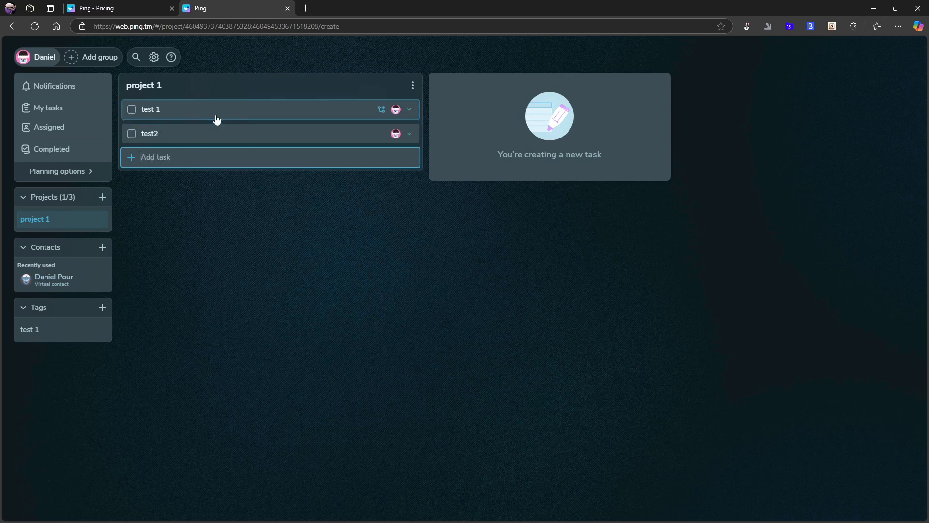
type("test3")
key("Return")
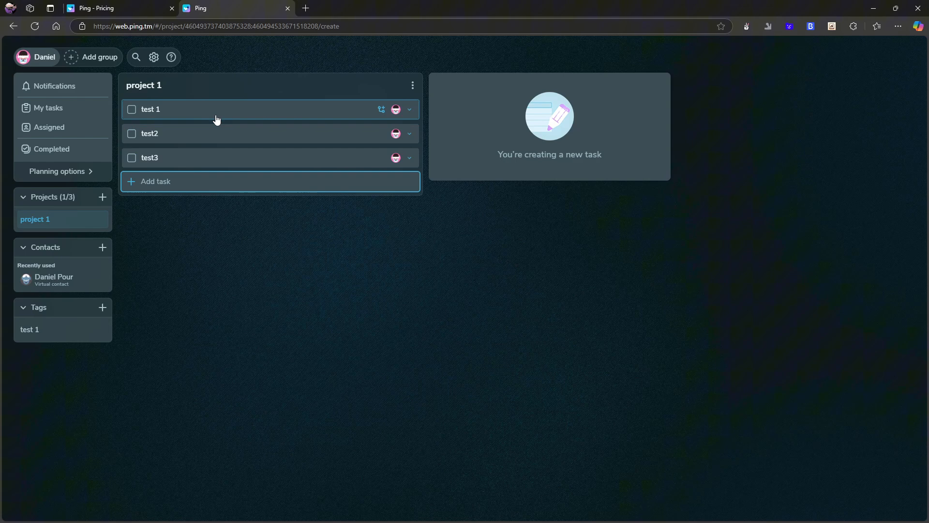
Add subtask 'test 1, 2' under test 1 and mark it completed
left_click(381, 109)
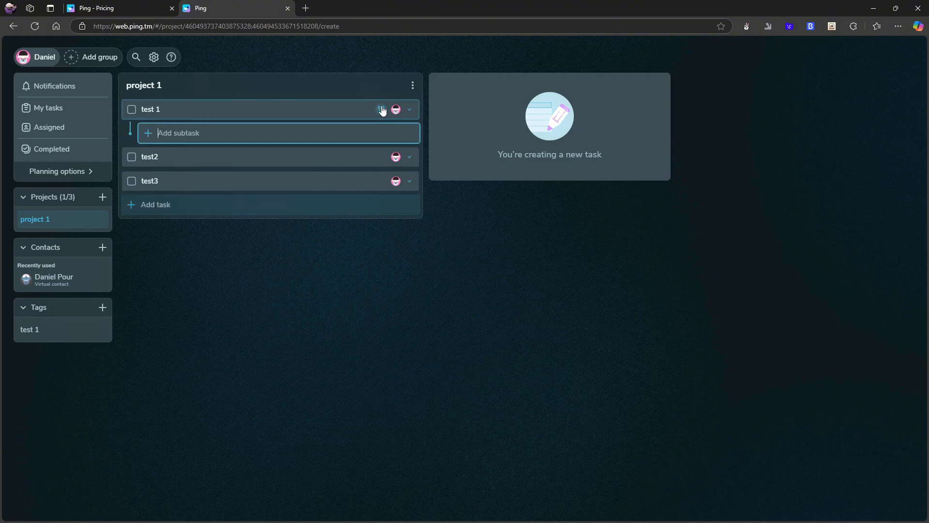
type("test")
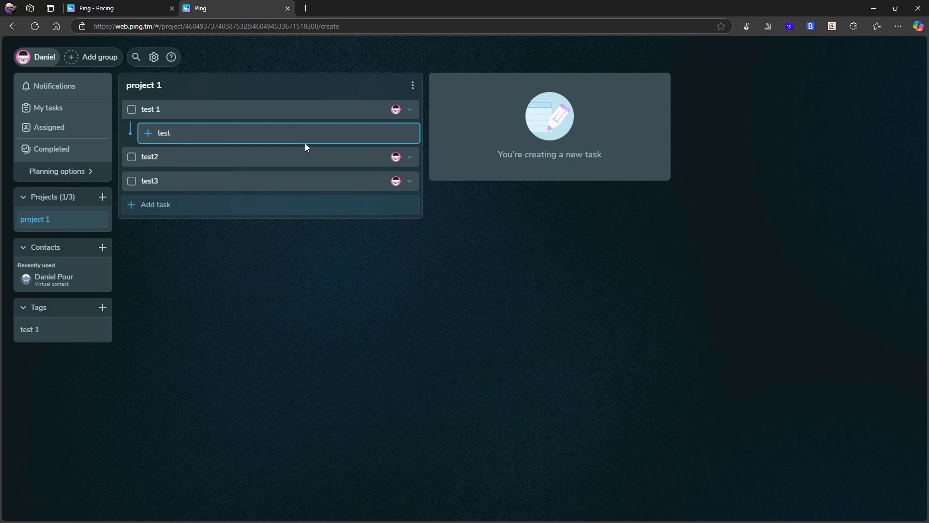
type(" 1, 2")
key("Return")
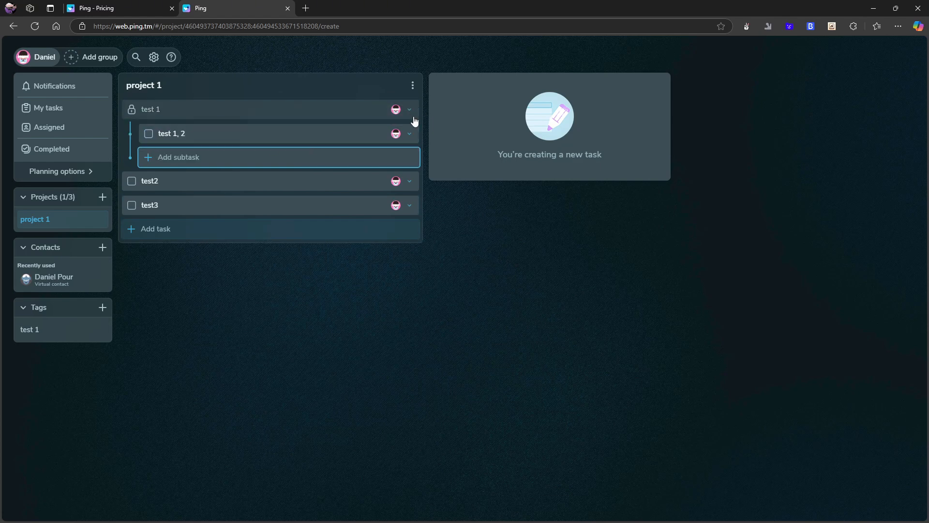
key("Escape")
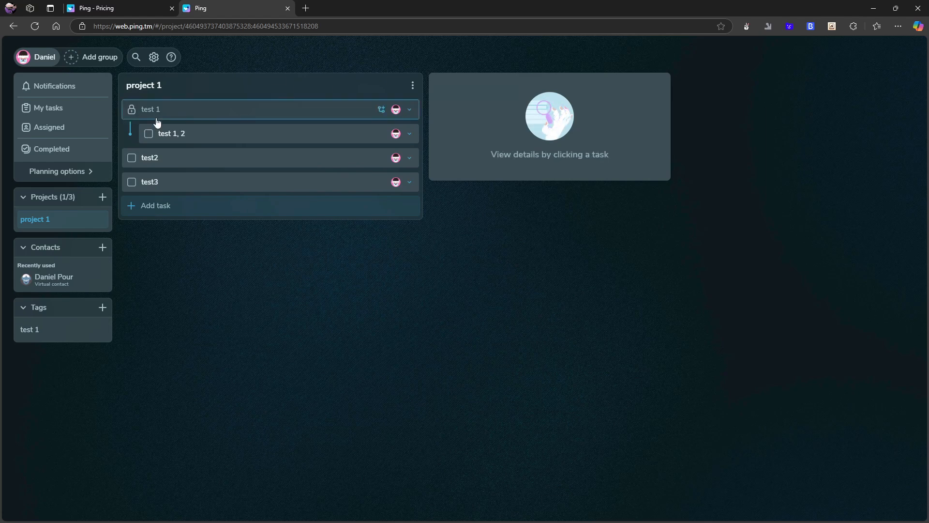
left_click(147, 133)
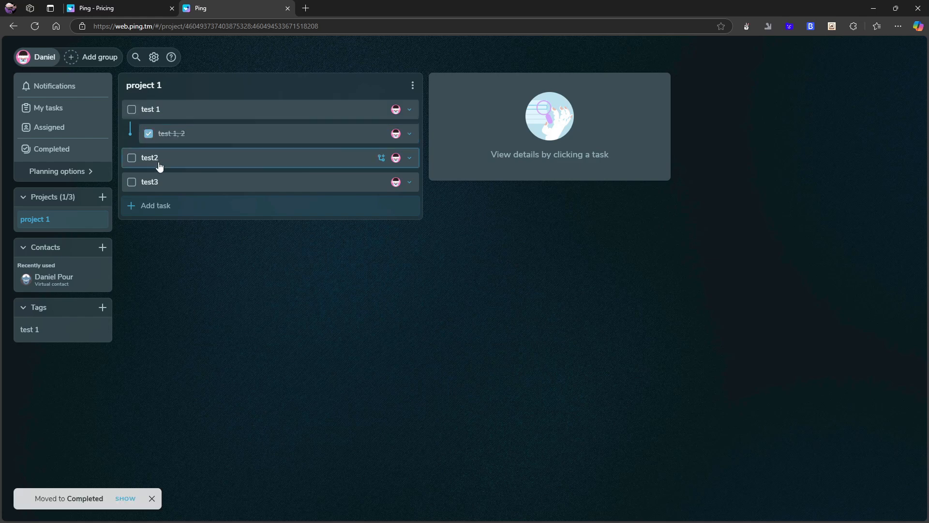
left_click(148, 134)
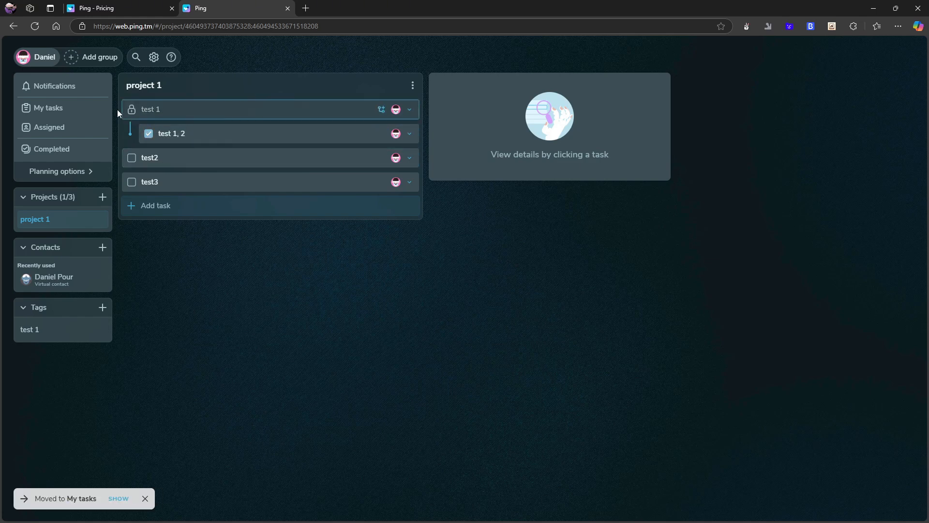
left_click(148, 134)
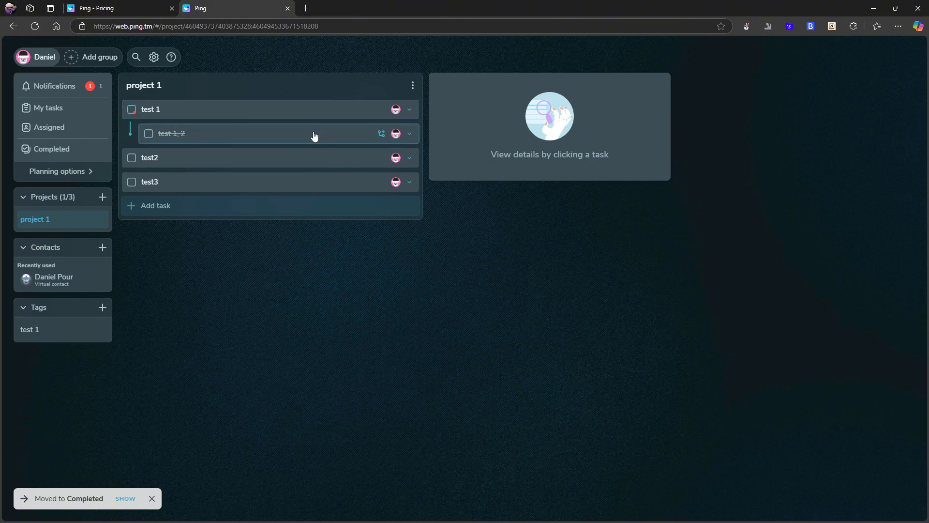
left_click(381, 133)
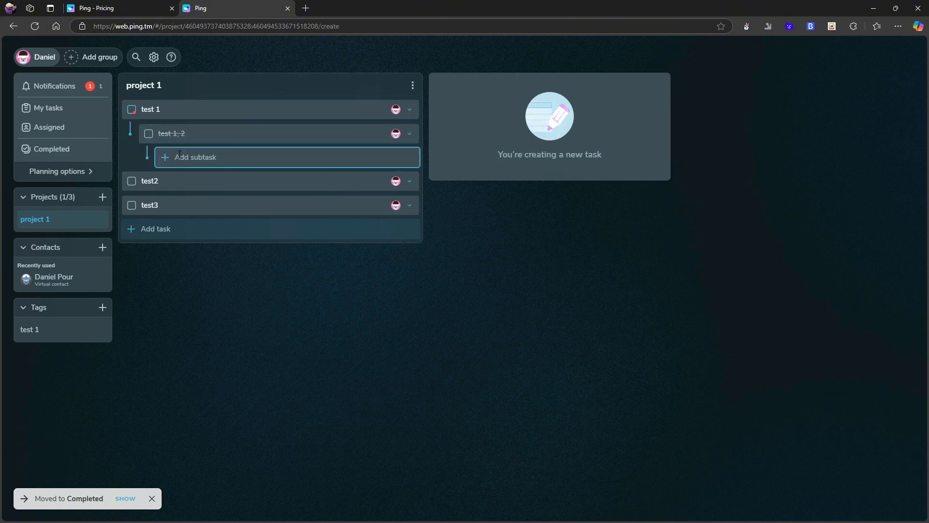
Nest a new subtask 'test 1, 3' under the completed subtask 'test 1, 2'
left_click(150, 141)
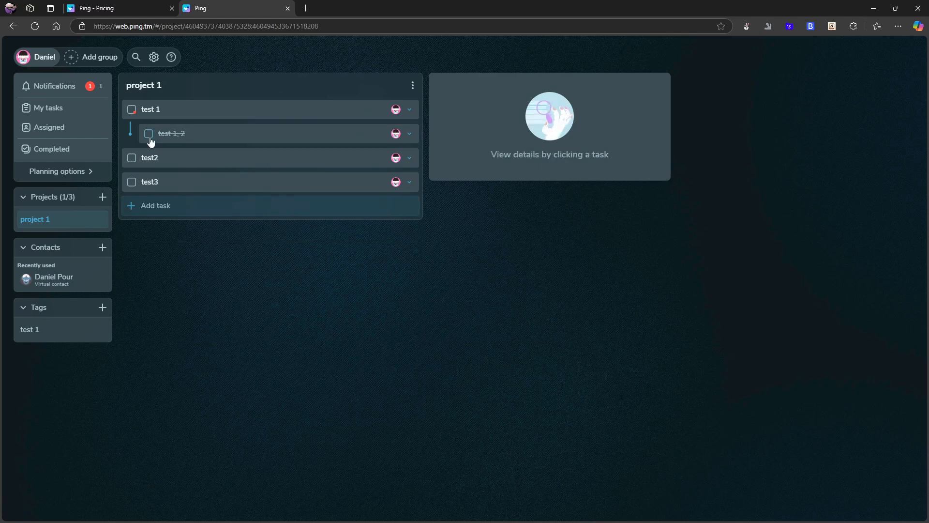
left_click(409, 134)
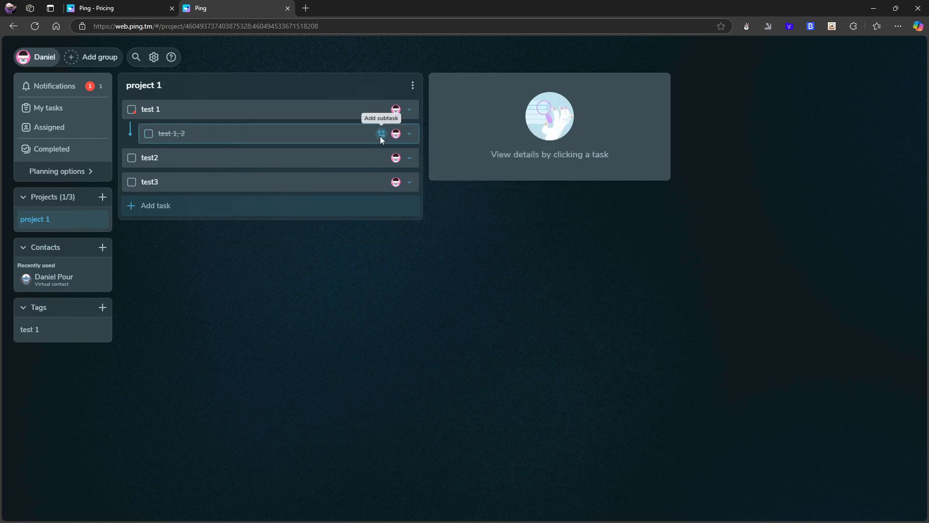
left_click(381, 138)
type("test")
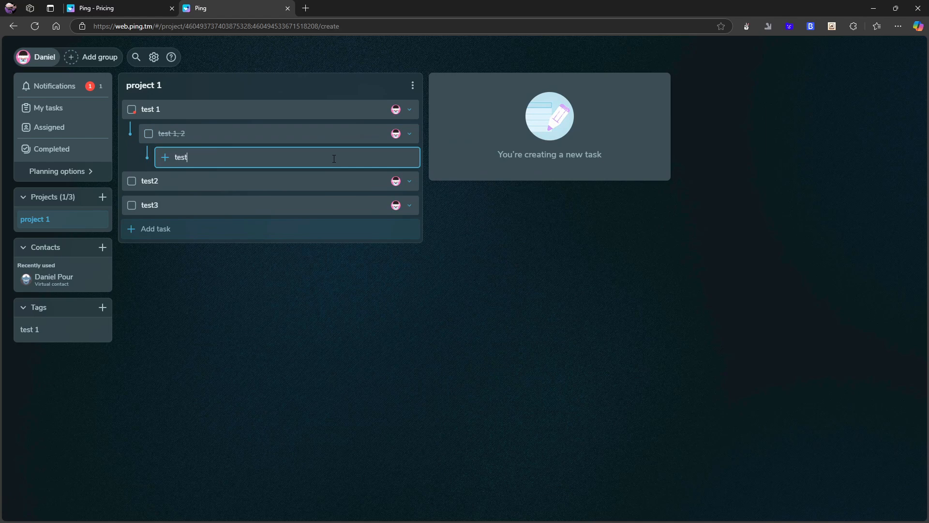
type(" 1, 3")
key("Return")
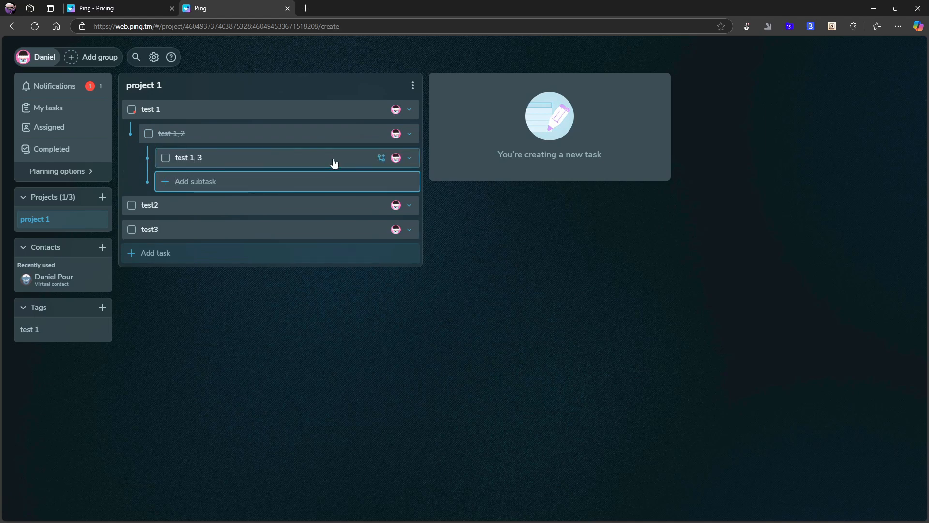
left_click(525, 244)
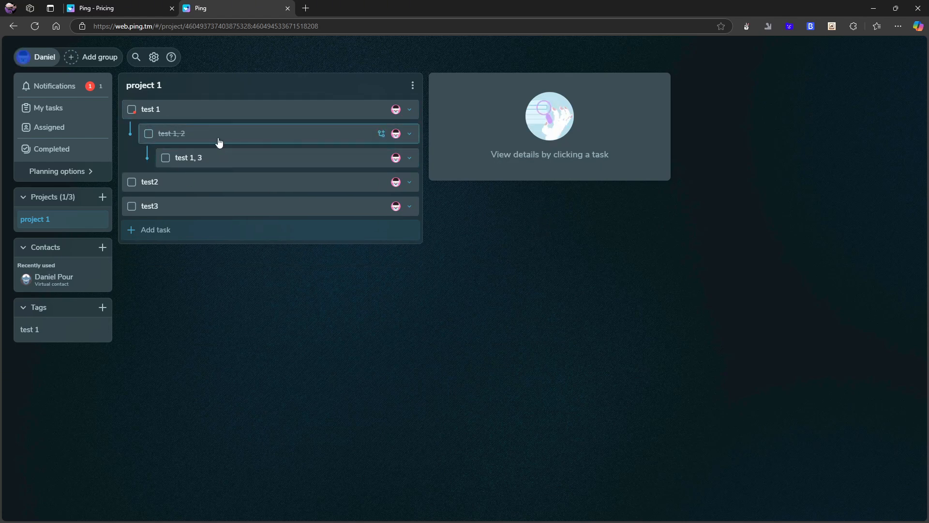
left_click(411, 112)
Assign test 1 to the virtual contact, then reassign it to yourself
left_click(450, 190)
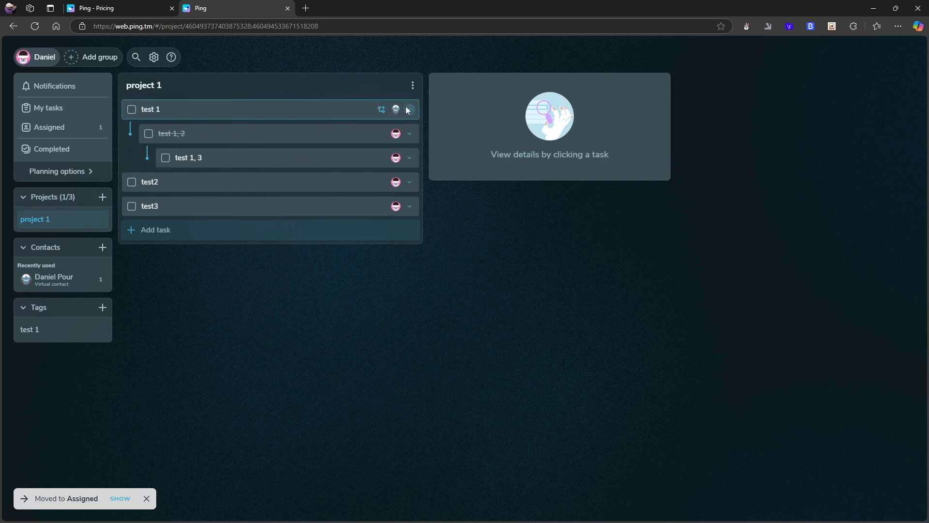
left_click(409, 110)
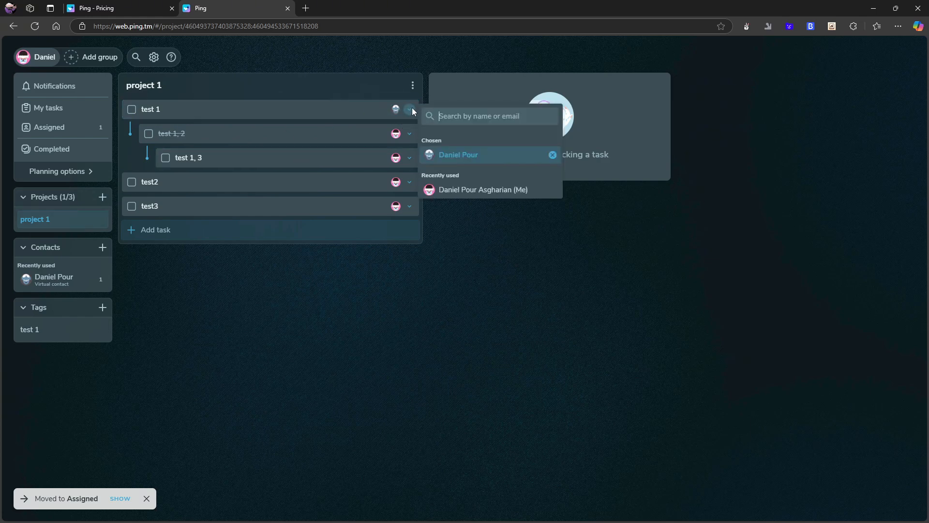
left_click(466, 193)
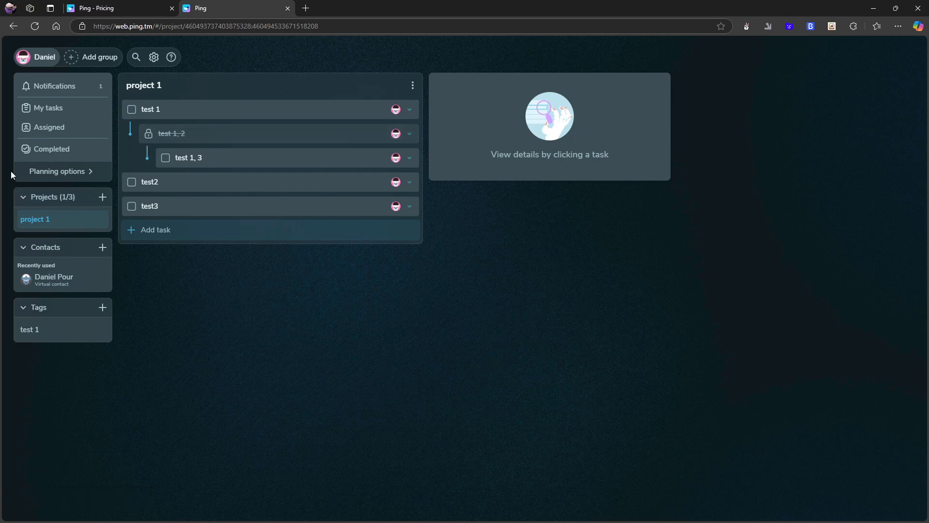
left_click(55, 170)
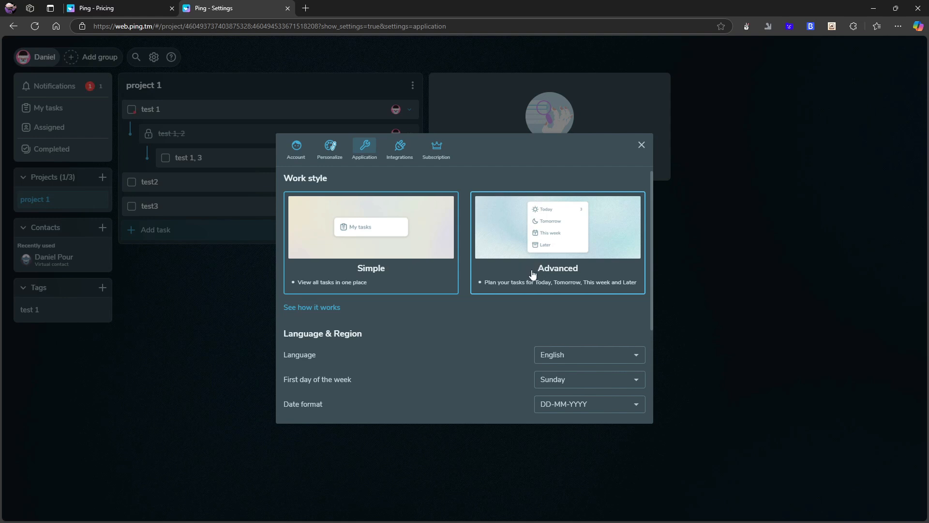
Scroll through the Application settings and switch to the Integrations page
scroll(549, 298, "down", 3)
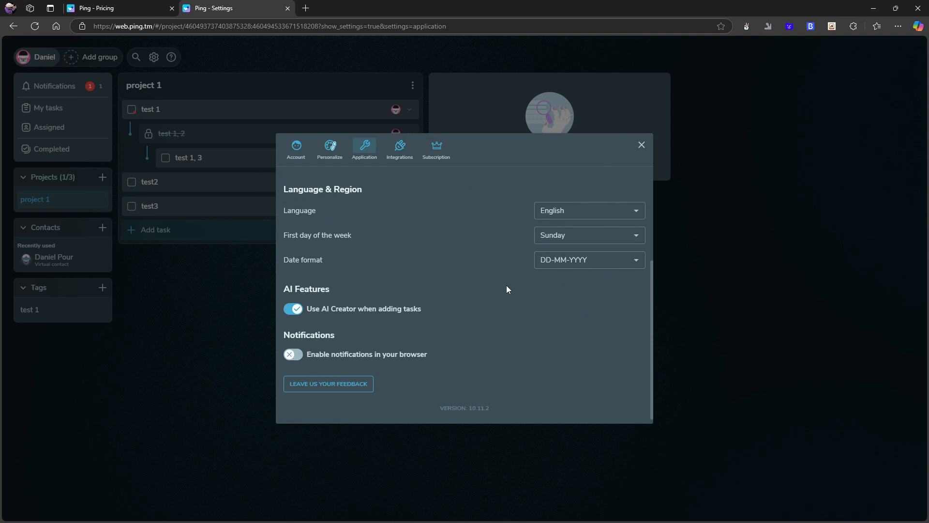
left_click(399, 153)
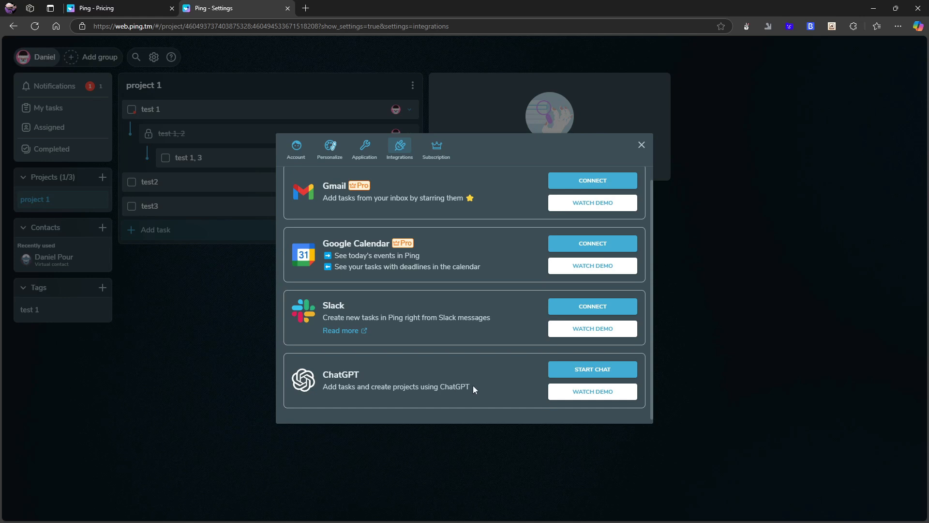
Try the ChatGPT assistant chat, close it and Settings, then view Completed tasks
left_click(574, 373)
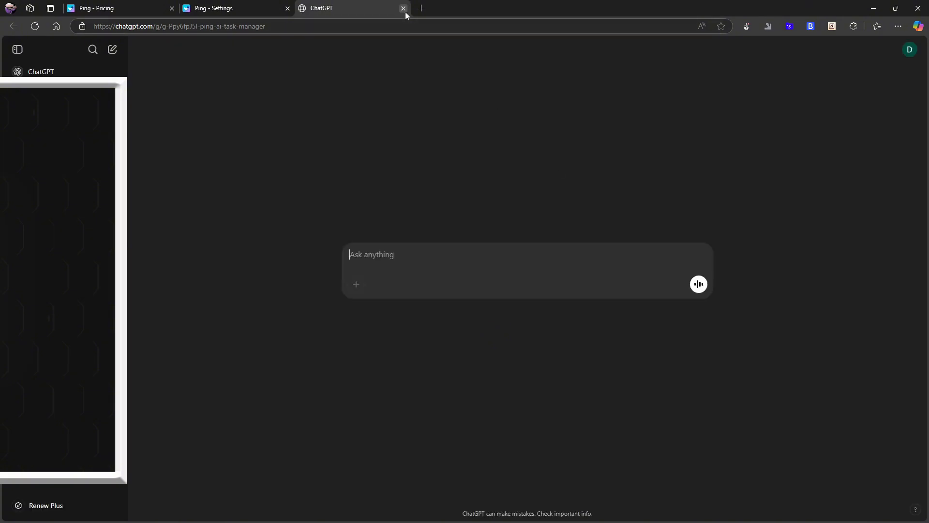
left_click(403, 9)
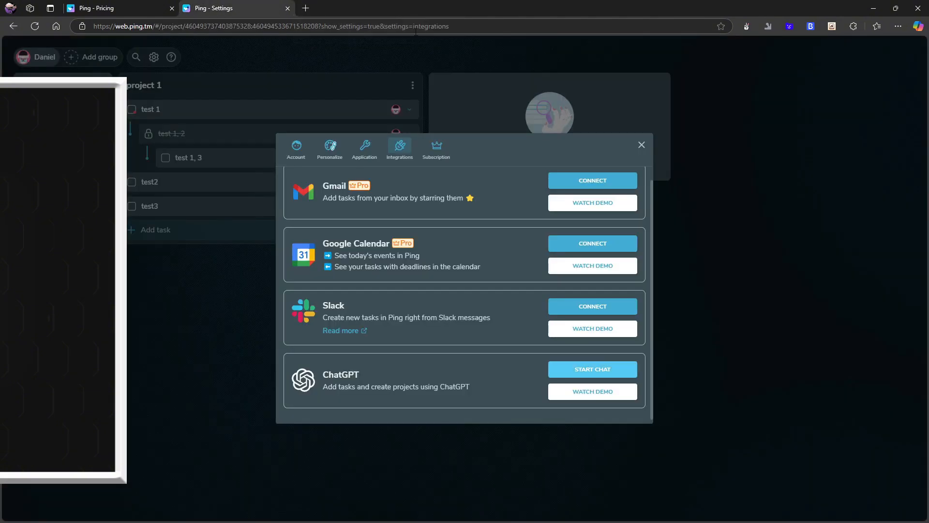
left_click(642, 146)
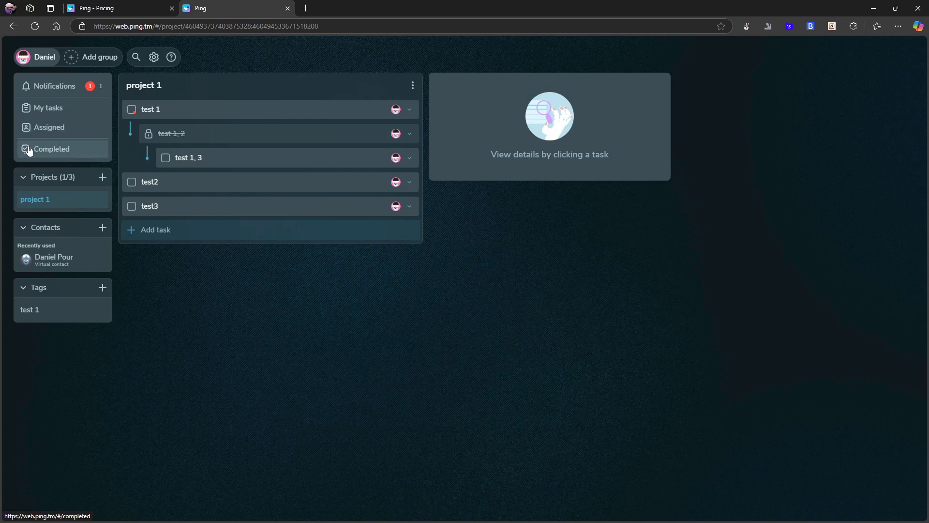
left_click(61, 151)
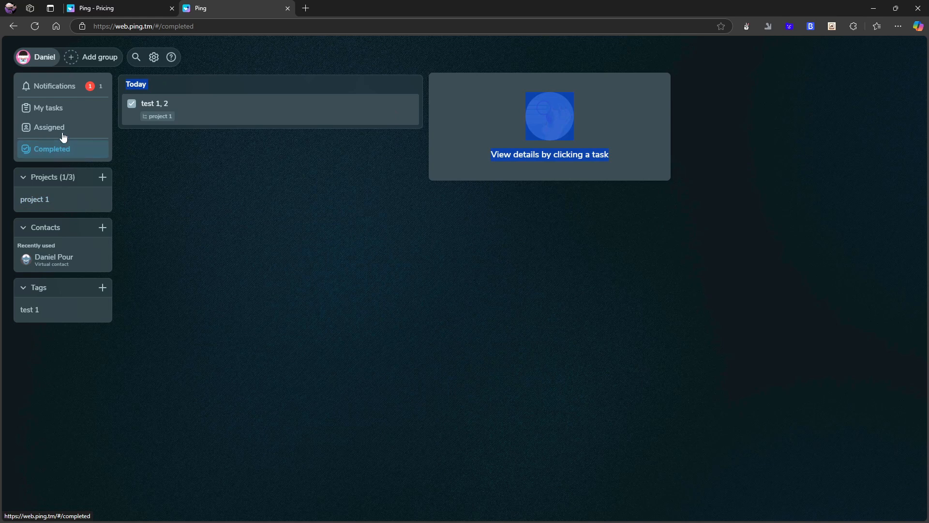
In My tasks, tick test 1, test 1, 3, test3 and test2 as completed, then open project 1
left_click(63, 131)
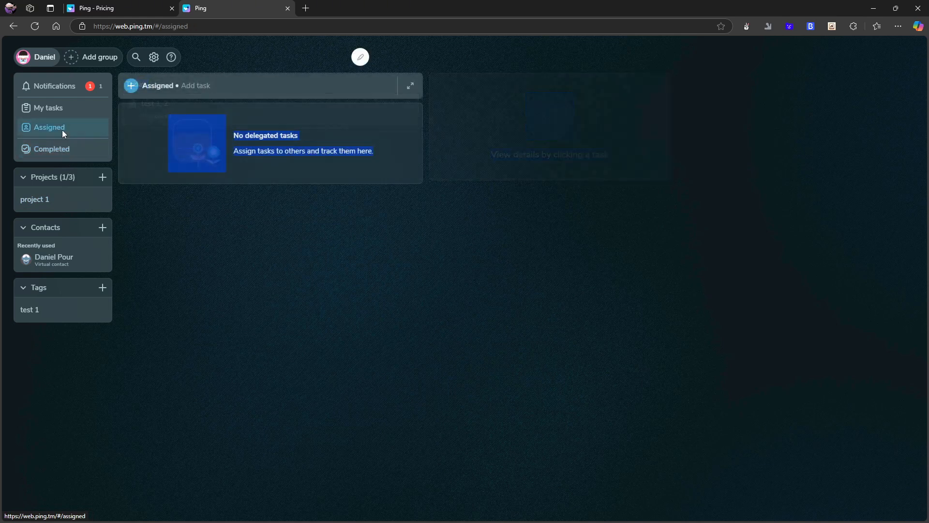
left_click(31, 111)
left_click(131, 117)
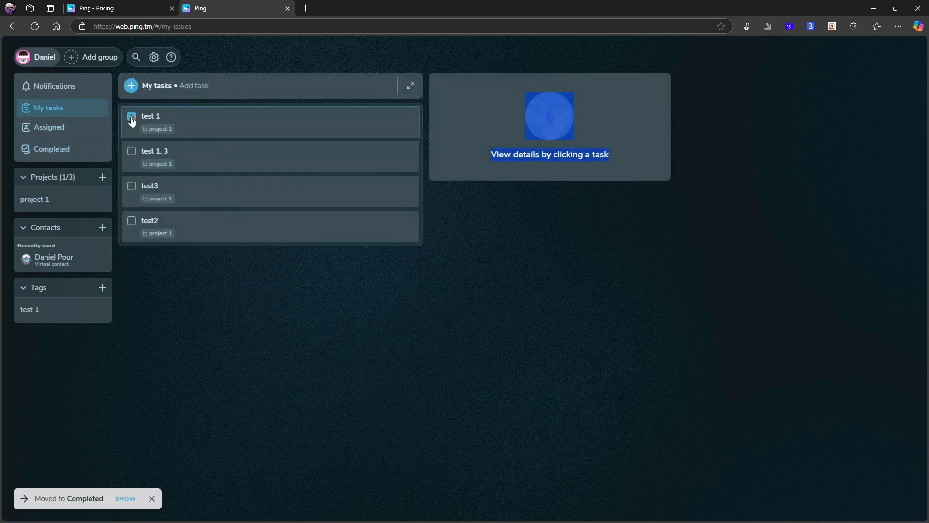
left_click(132, 116)
left_click(131, 118)
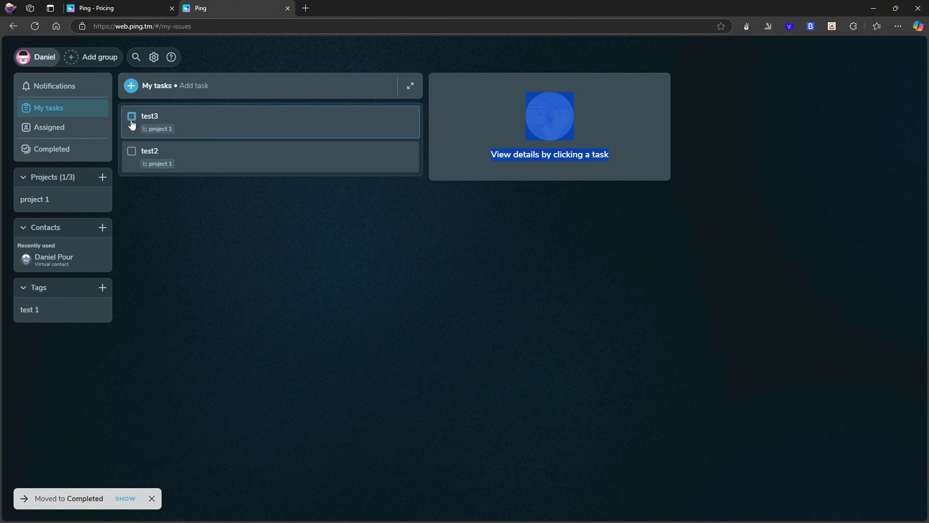
left_click(131, 118)
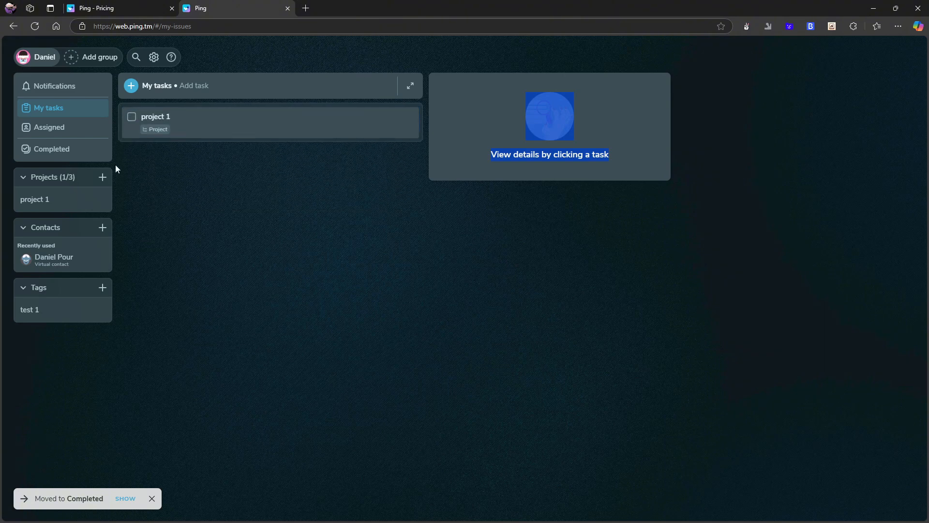
left_click(155, 130)
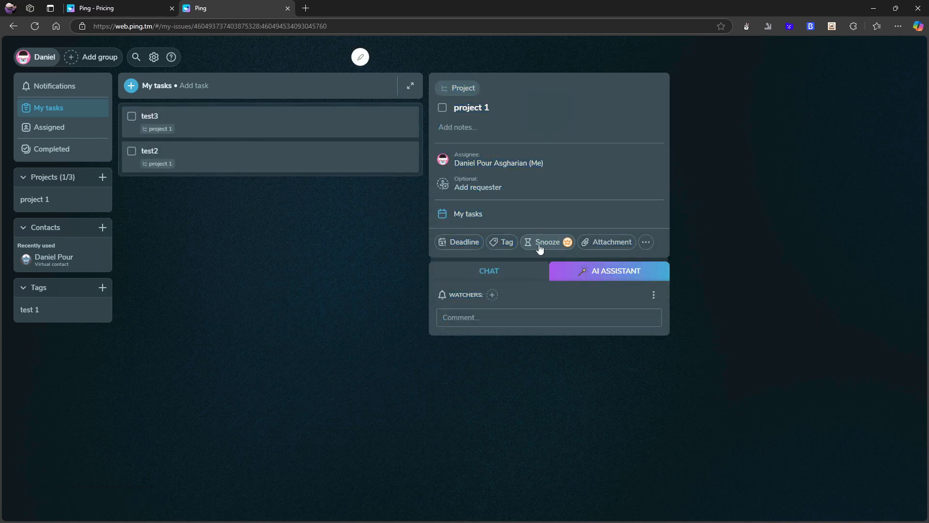
Tag project 1 with 'test 1'
left_click(504, 243)
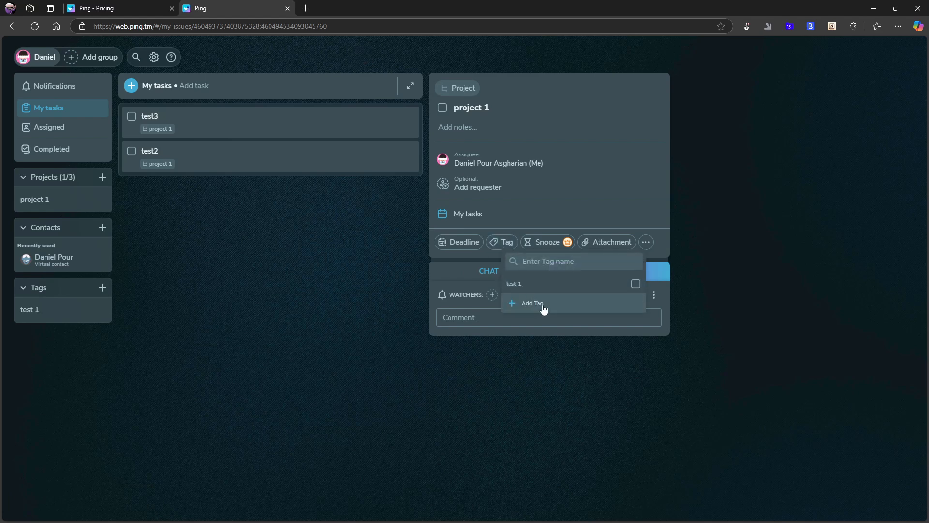
left_click(537, 284)
left_click(774, 280)
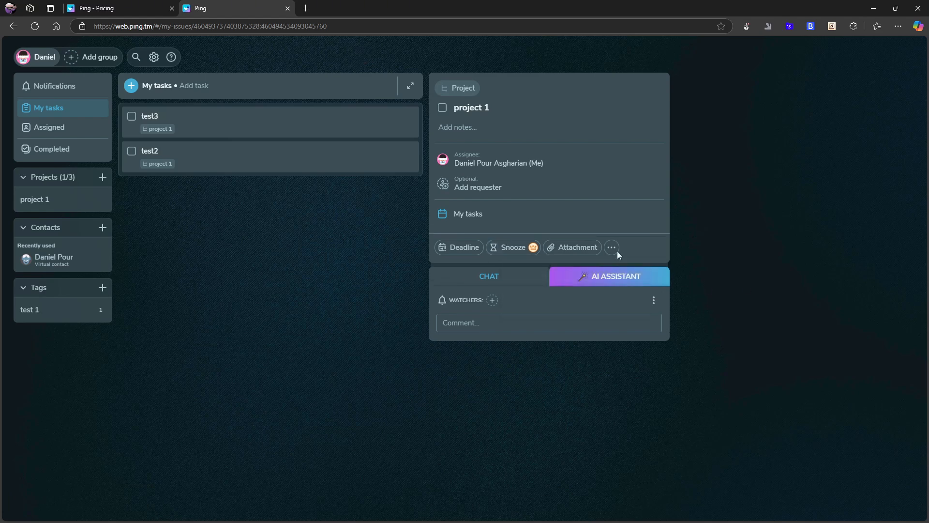
Set project 1's deadline to Monday, 31 Mar
left_click(458, 260)
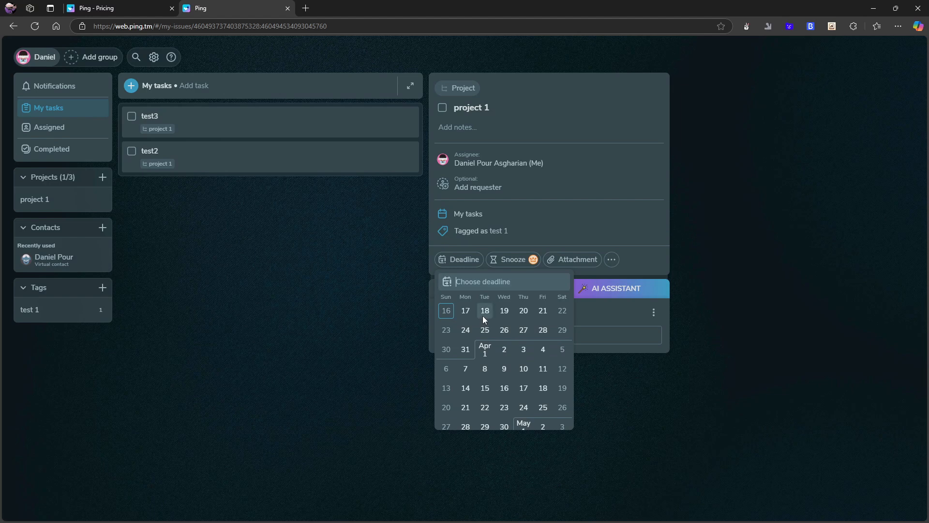
left_click(465, 349)
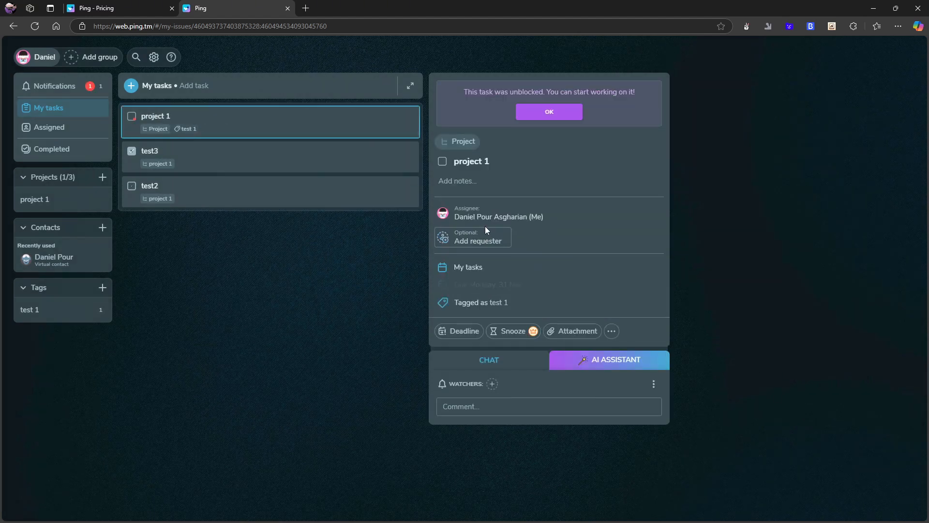
left_click(469, 315)
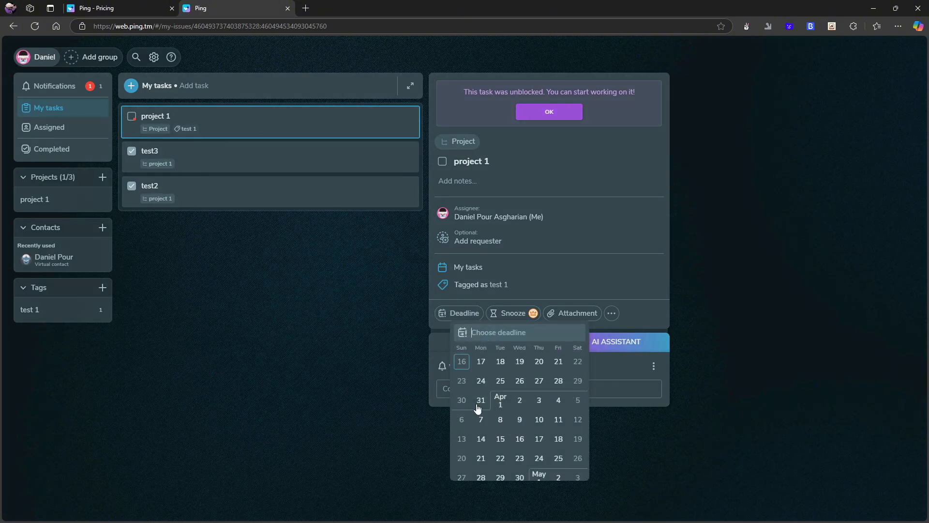
left_click(299, 366)
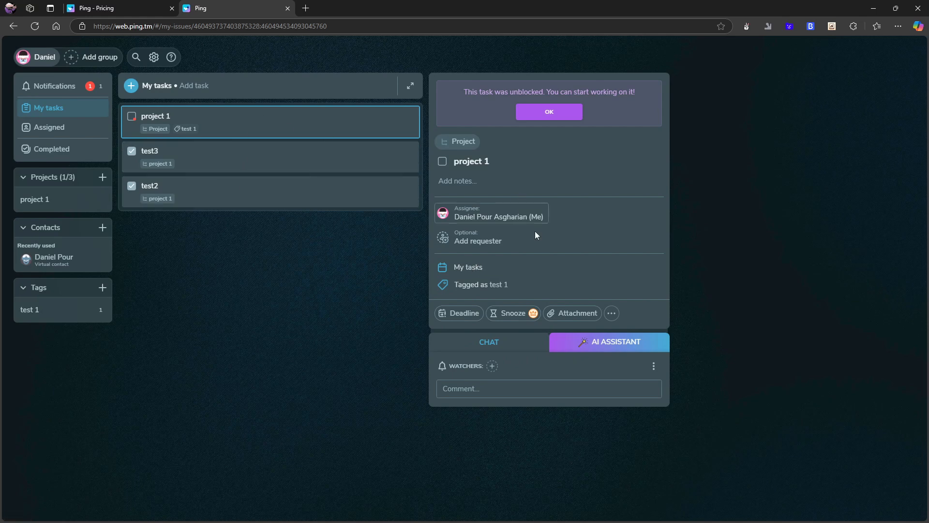
left_click(463, 312)
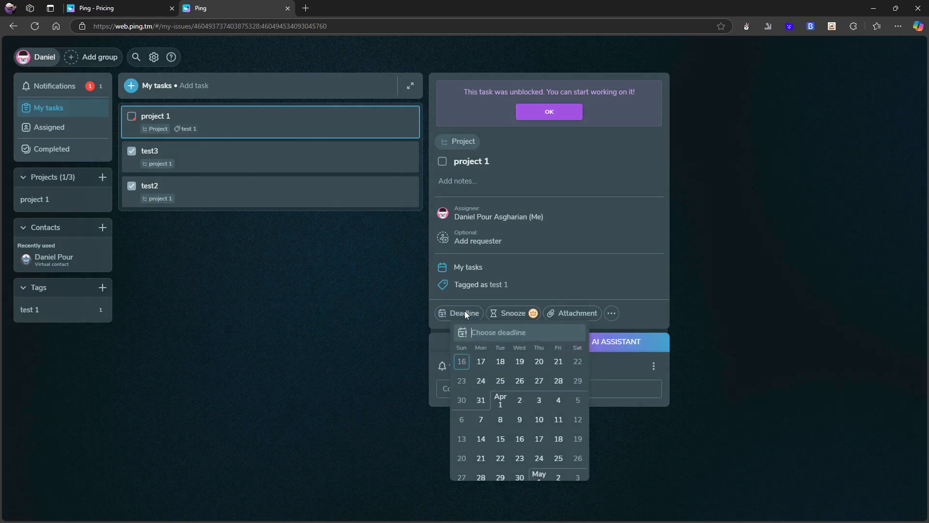
left_click(479, 400)
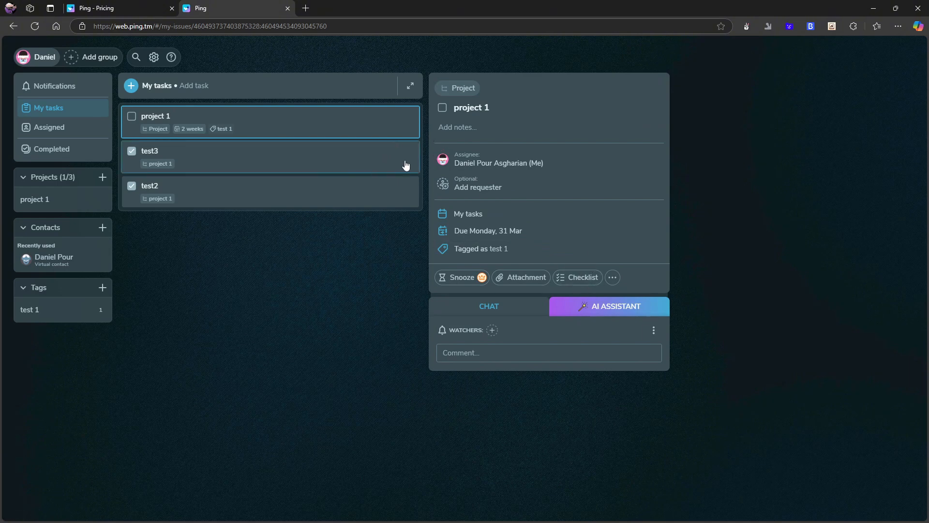
left_click(479, 135)
type("##")
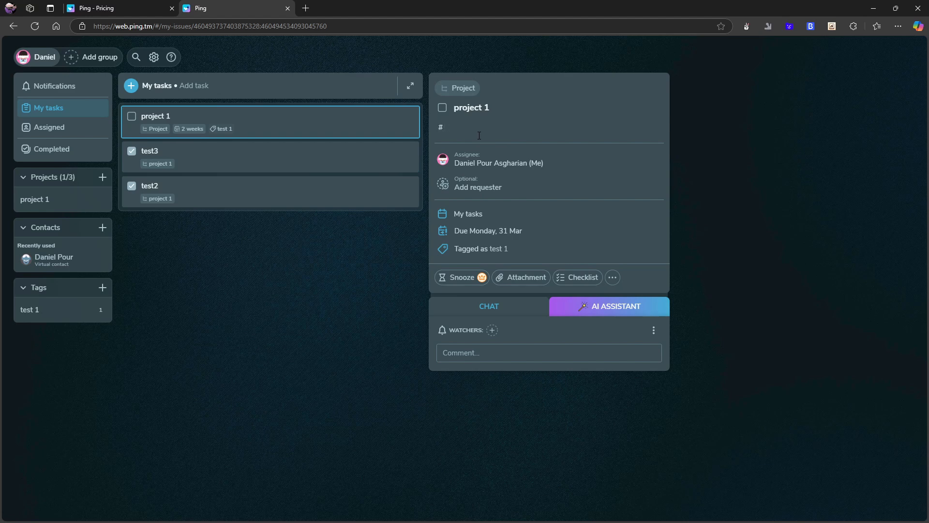
key("BackSpace")
type("test")
key("BackSpace")
key("BackSpace")
key("BackSpace")
left_click(602, 307)
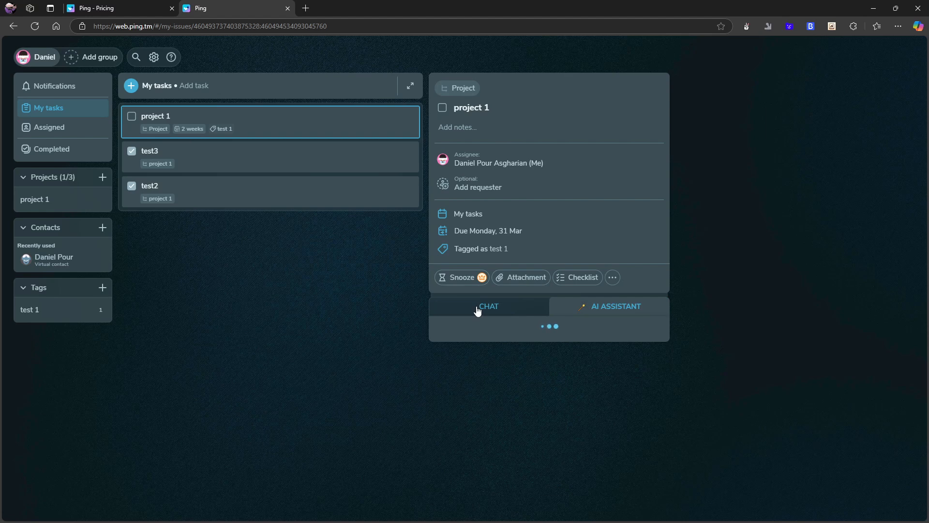
left_click(613, 278)
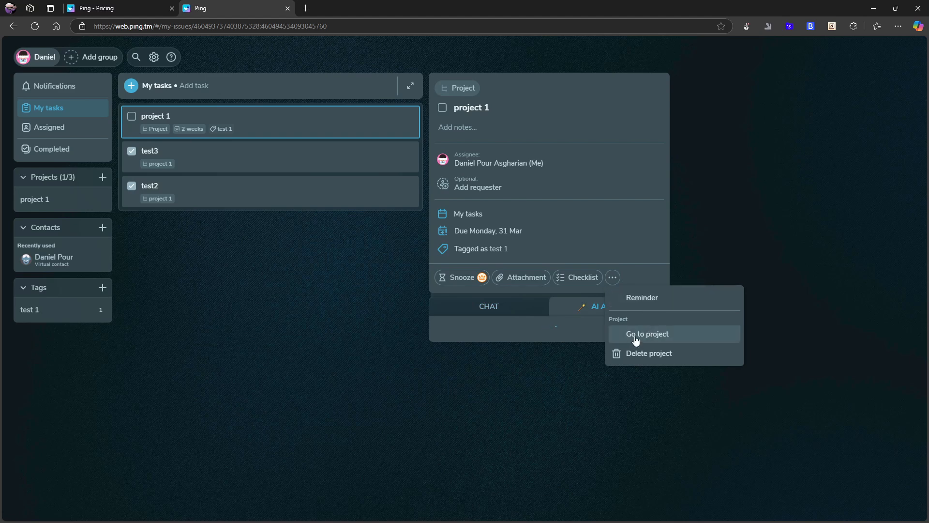
left_click(480, 314)
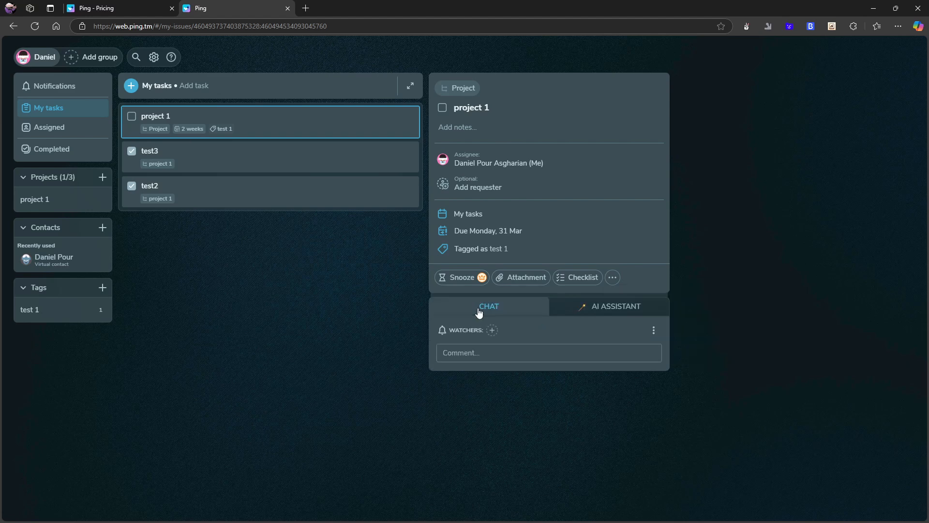
left_click(492, 331)
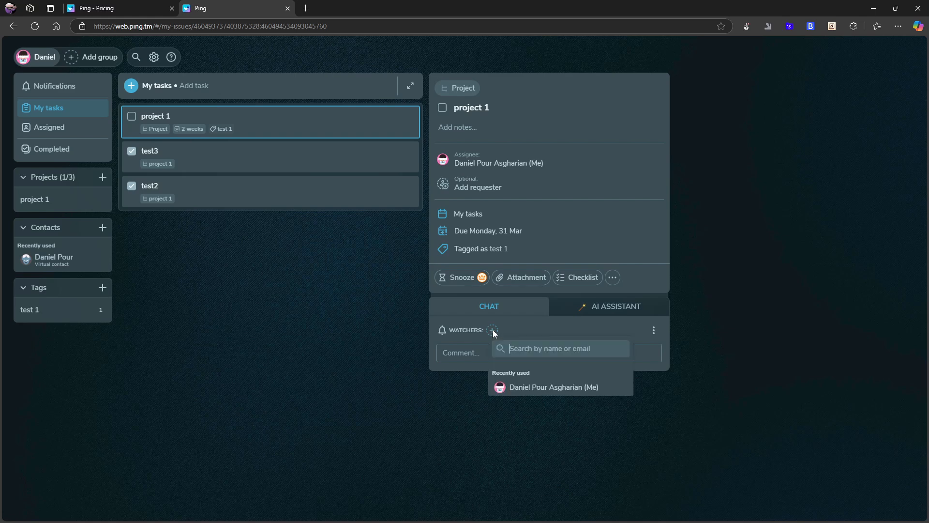
left_click(707, 335)
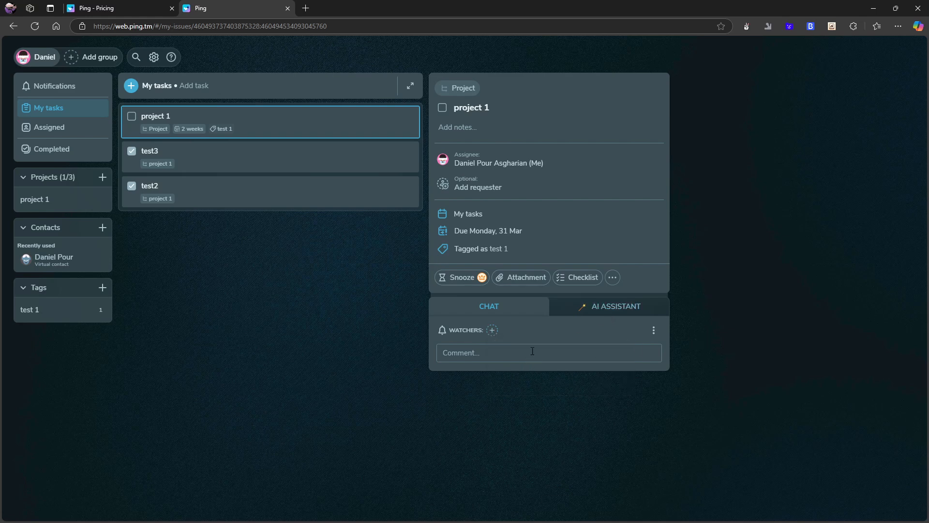
left_click(585, 309)
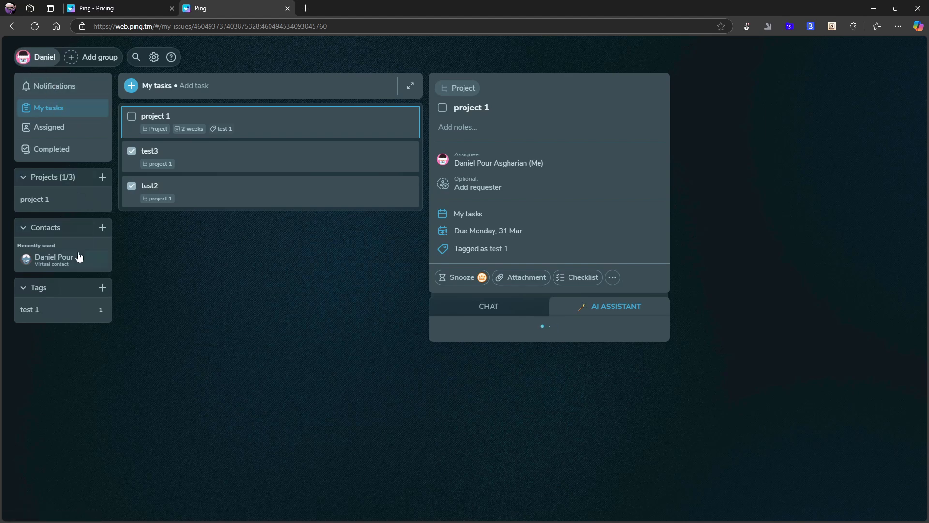
left_click(515, 312)
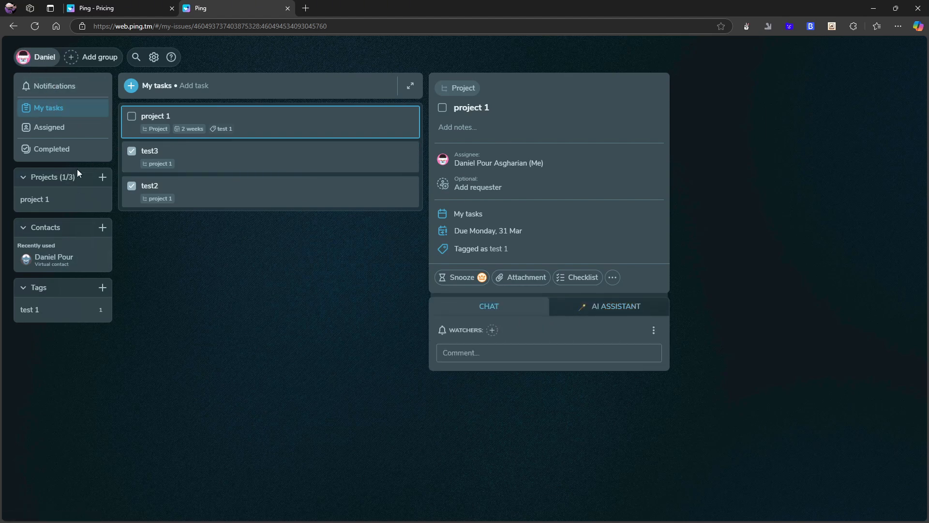
Ask the AI assistant about test3 and dismiss the connection error
left_click(175, 151)
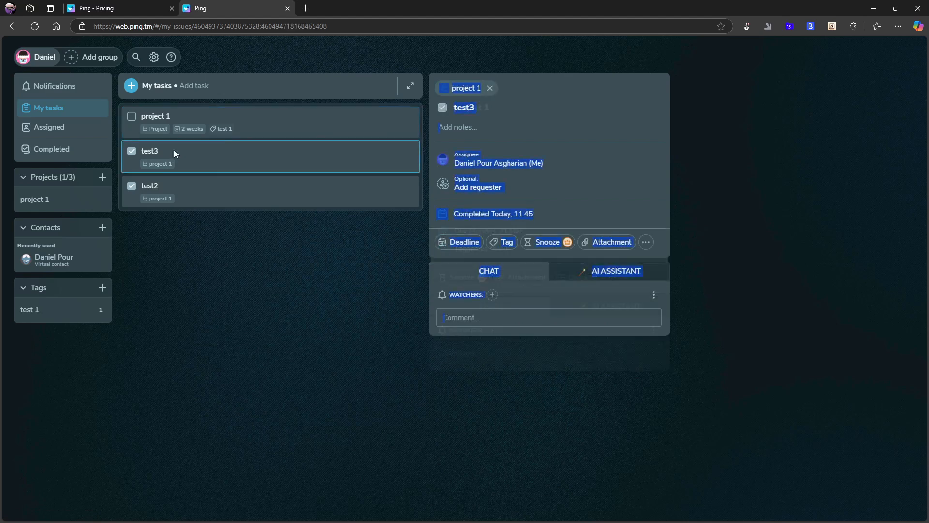
left_click(594, 274)
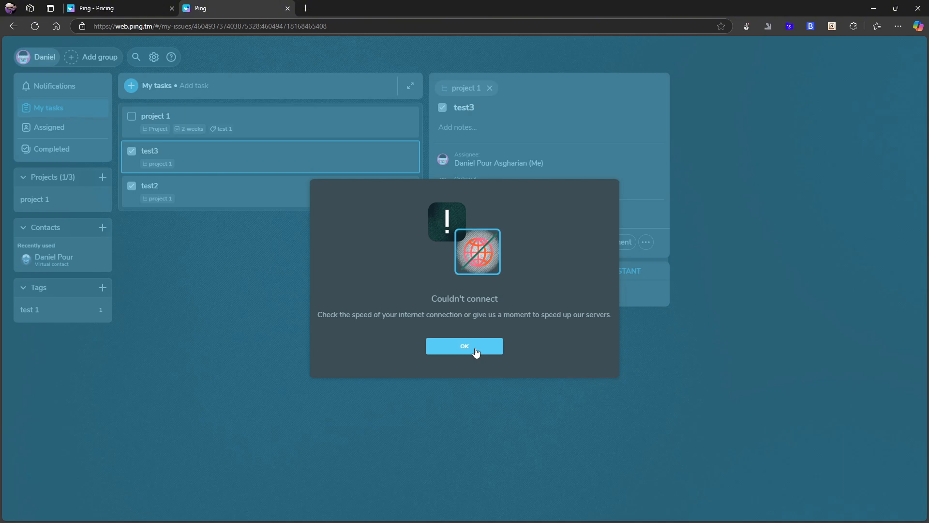
left_click(476, 351)
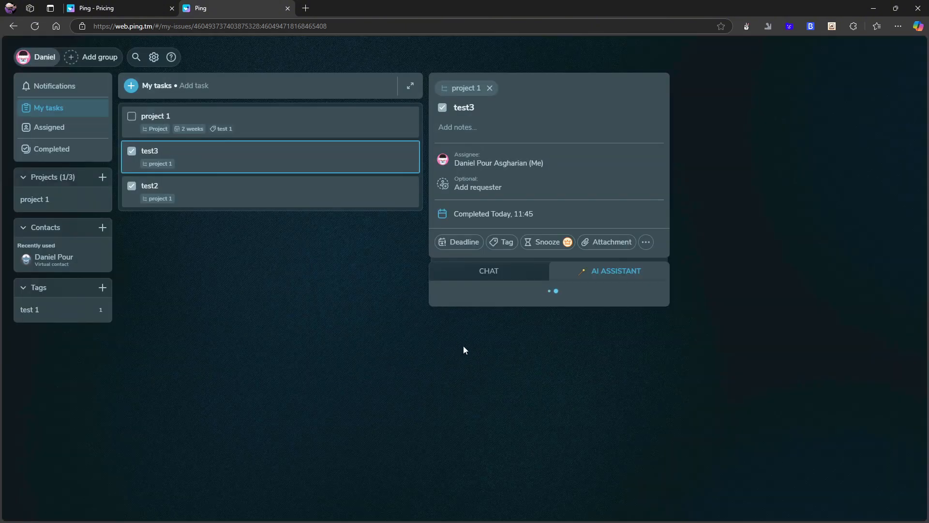
Browse test3 and test2 on the project 1 page, then ask the AI assistant about project 1
left_click(161, 198)
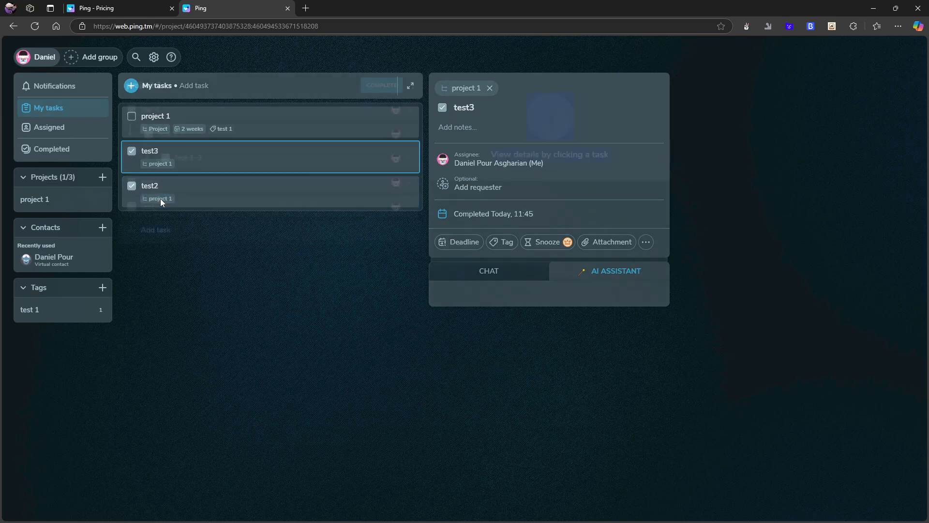
left_click(223, 204)
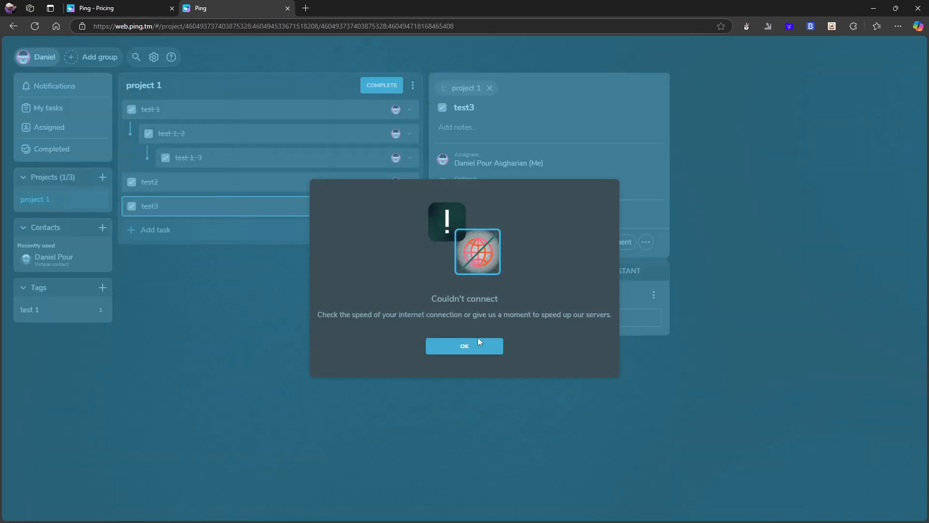
left_click(477, 344)
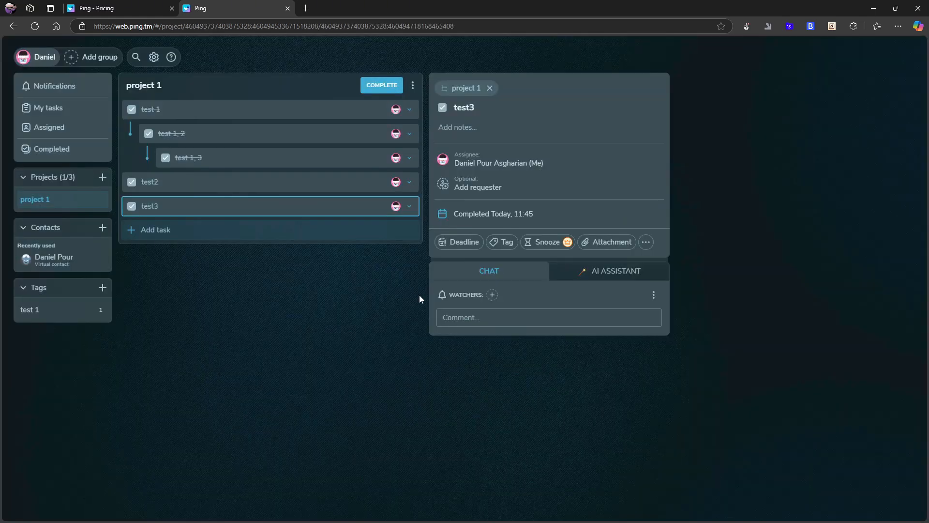
left_click(227, 184)
left_click(50, 114)
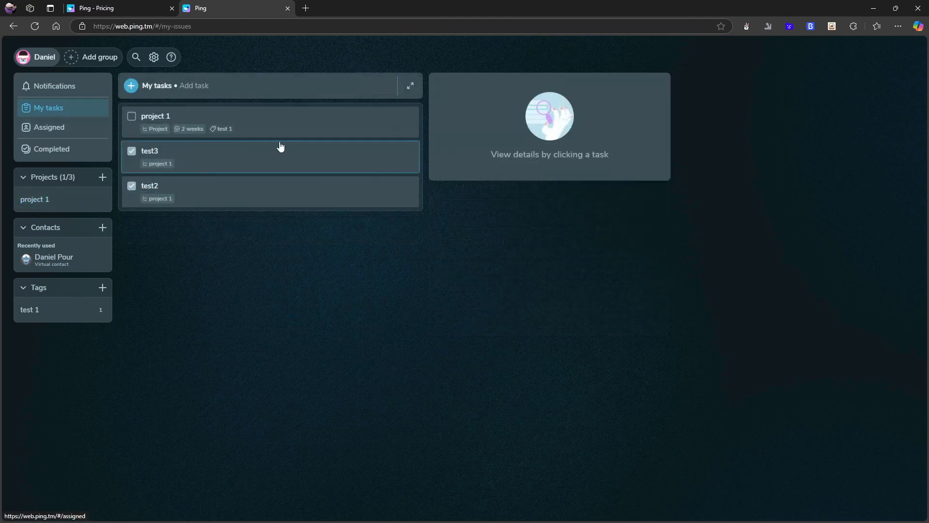
left_click(281, 118)
left_click(628, 307)
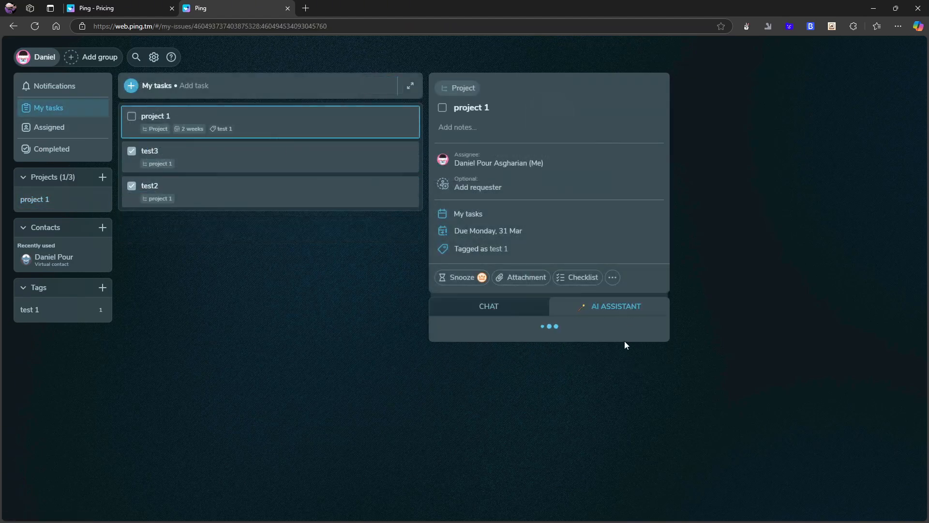
Dismiss the connection error, ask the assistant to add a task to project 1, and cancel the Pro offer
left_click(465, 346)
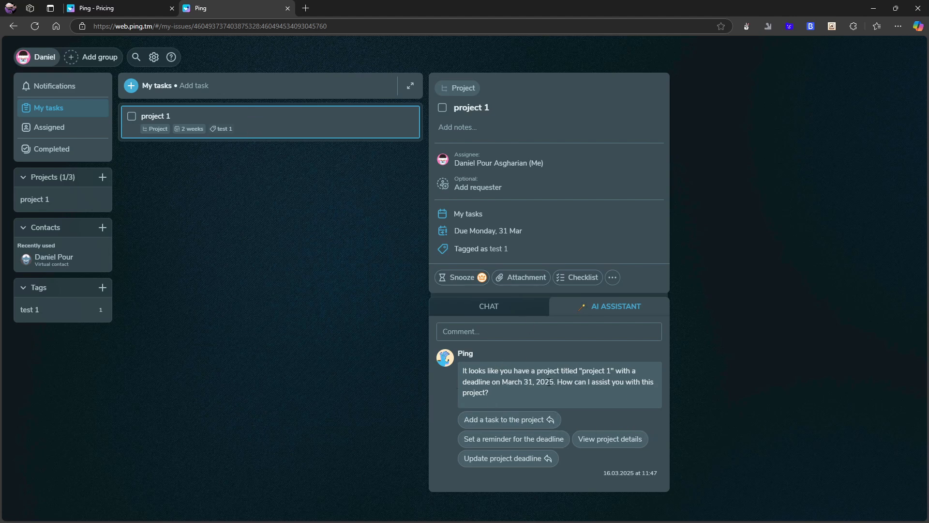
left_click(482, 420)
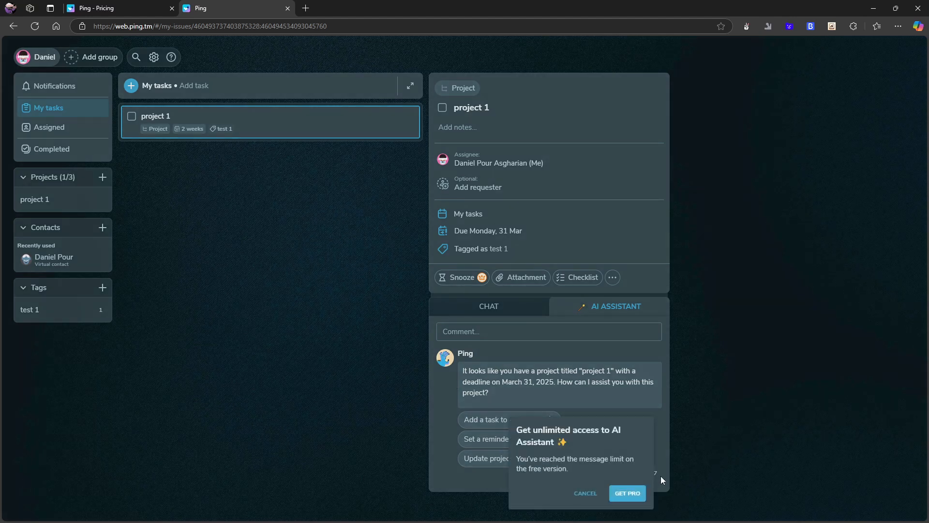
left_click(586, 492)
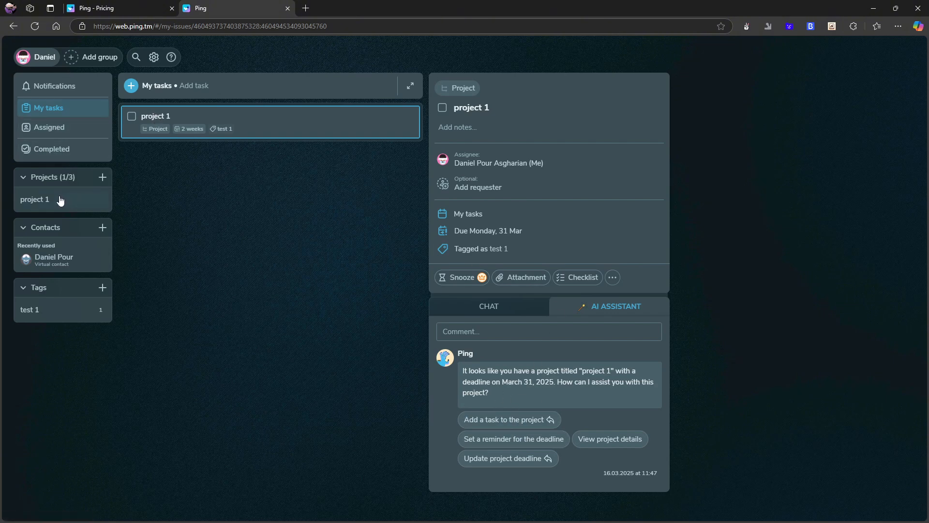
Go to the project 1 page and open test 1's, then test2's details
left_click(62, 109)
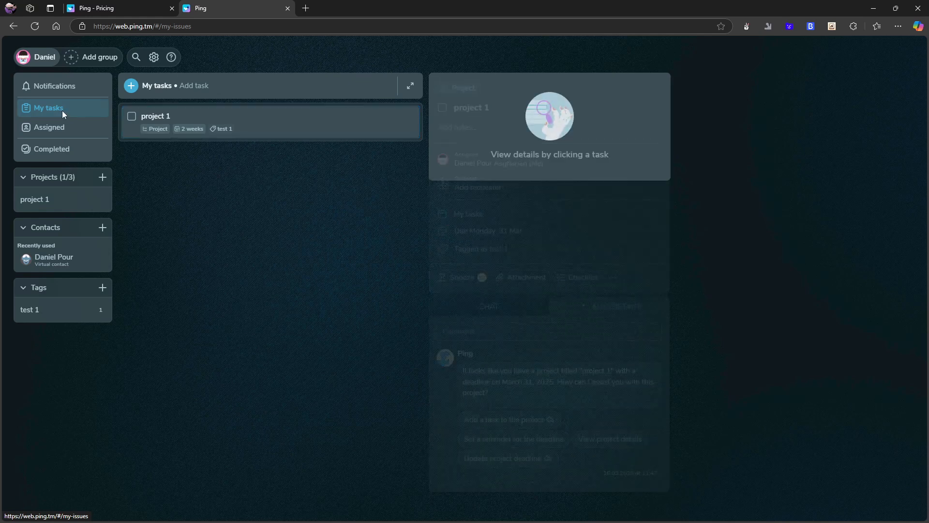
left_click(245, 119)
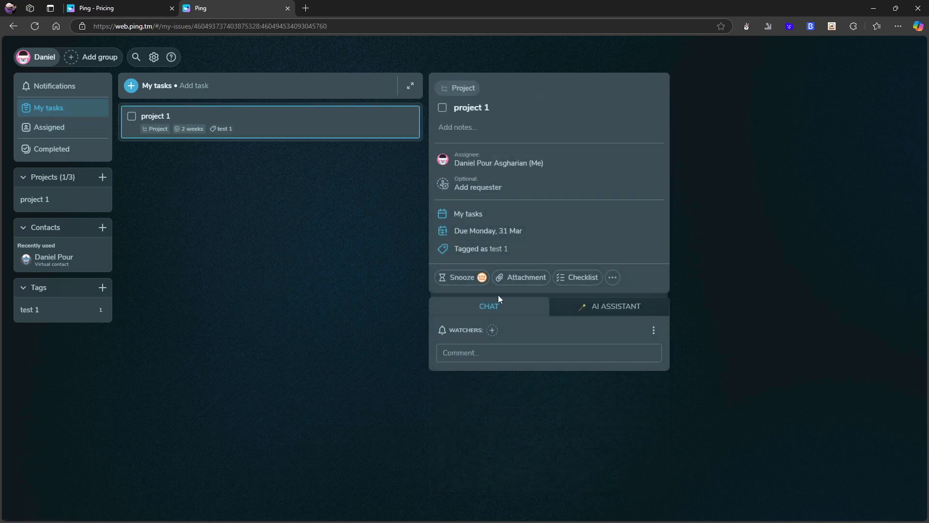
left_click(51, 199)
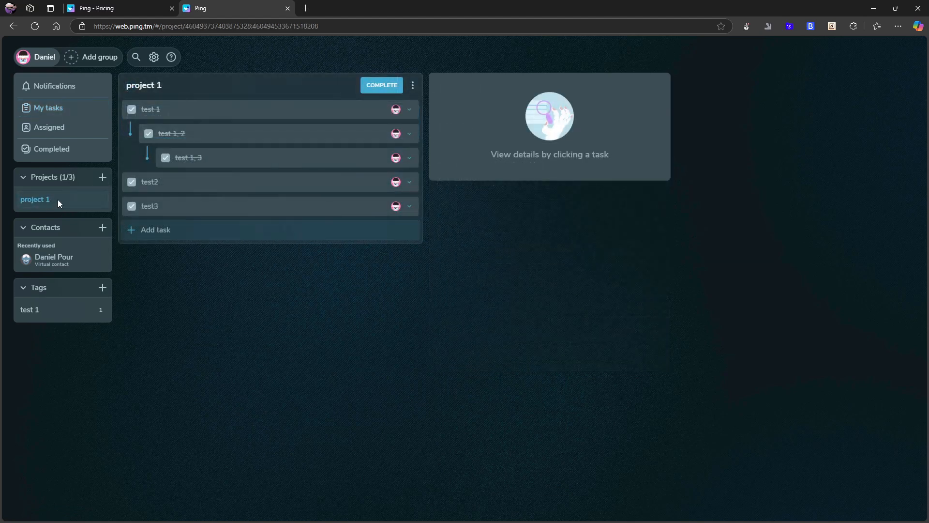
left_click(198, 112)
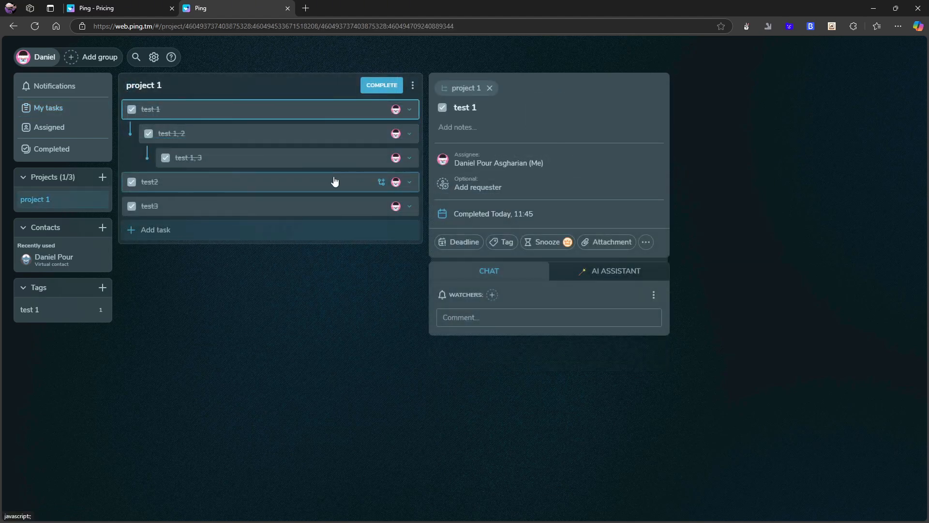
left_click(140, 183)
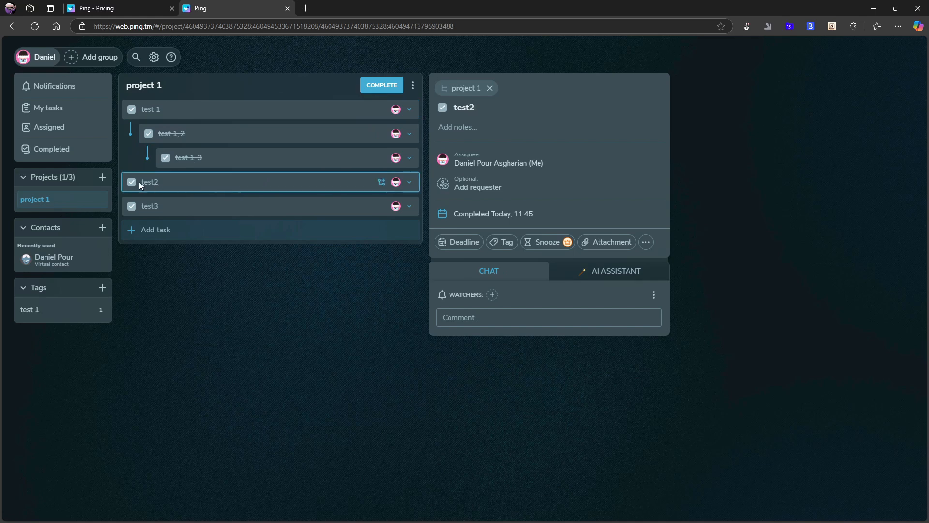
Reopen test2 as not completed, then open and close its extra actions menu
left_click(131, 184)
left_click(131, 184)
left_click(131, 184)
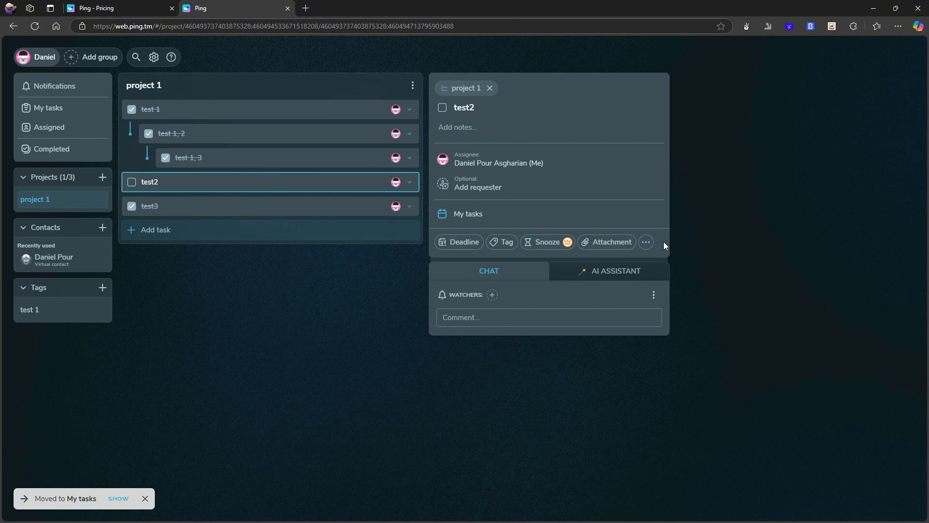
left_click(647, 242)
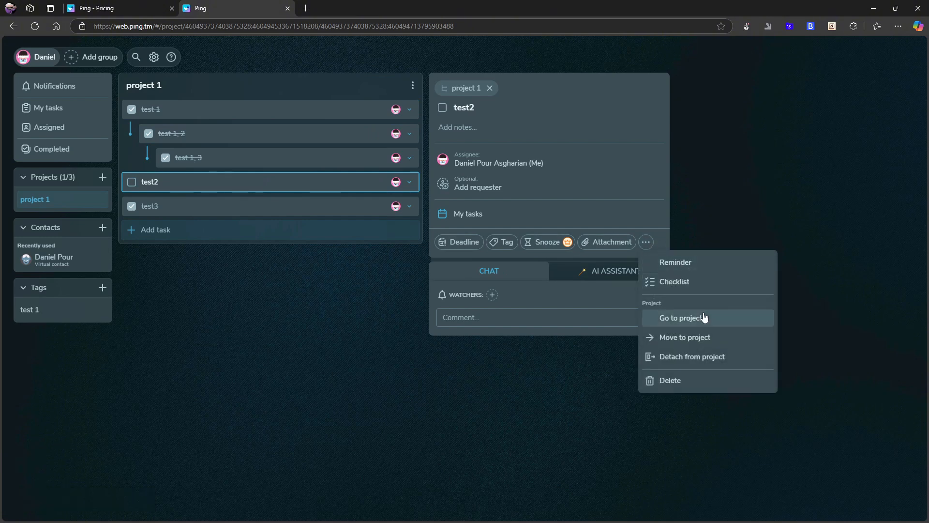
left_click(489, 257)
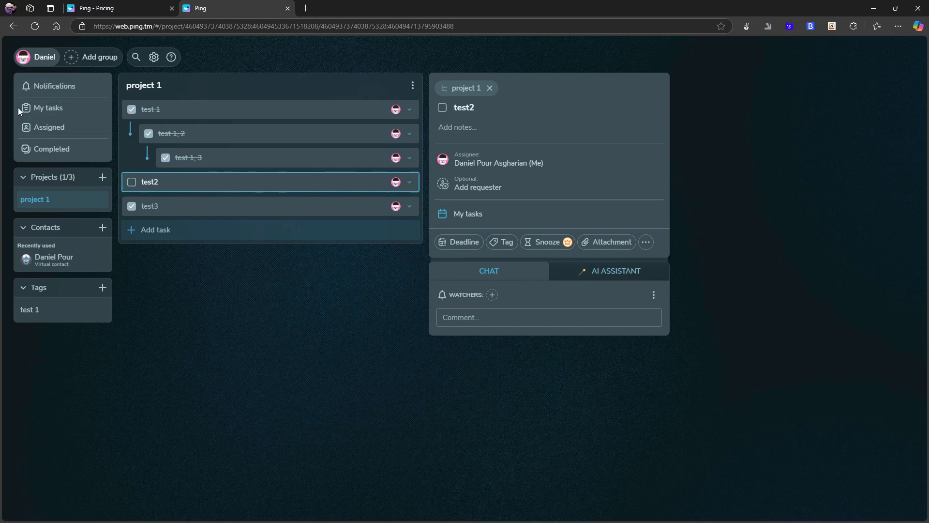
Get the AI assistant's reply about test2, then check Notifications and return to My tasks
left_click(610, 273)
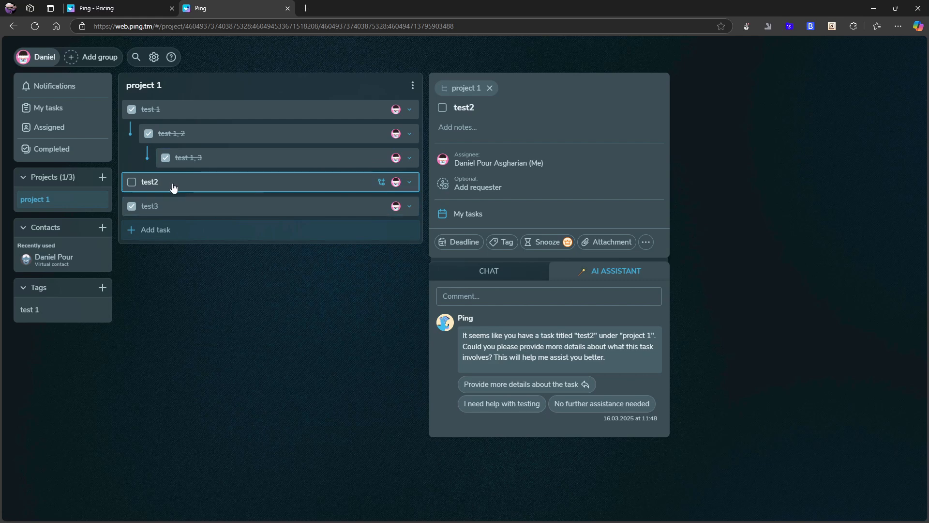
left_click(38, 108)
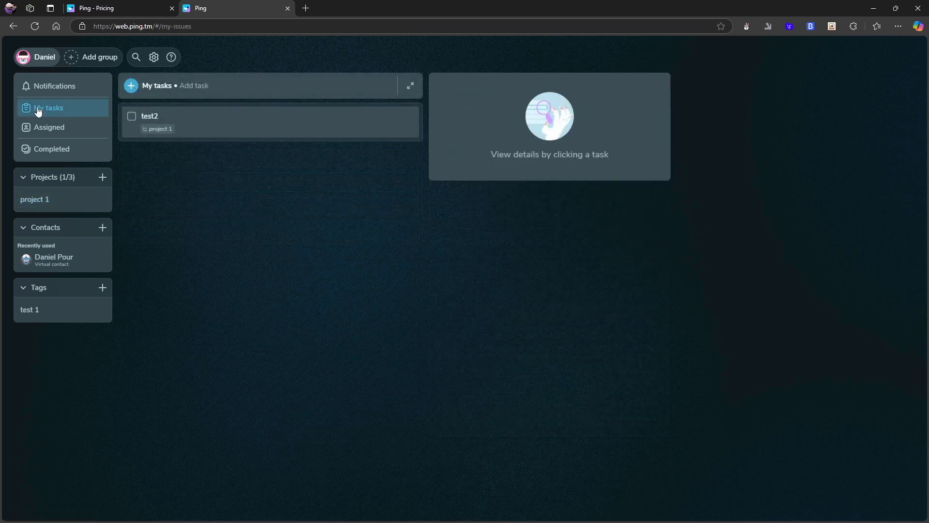
left_click(71, 86)
left_click(62, 108)
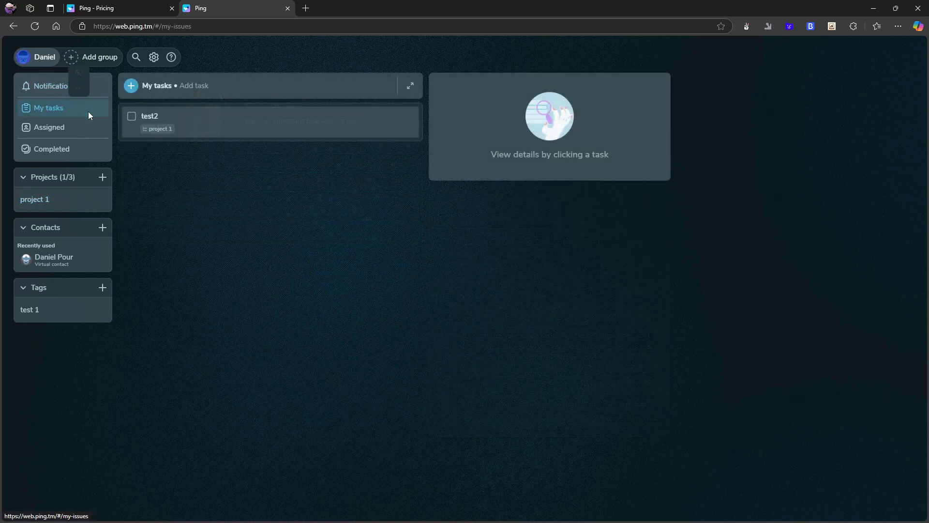